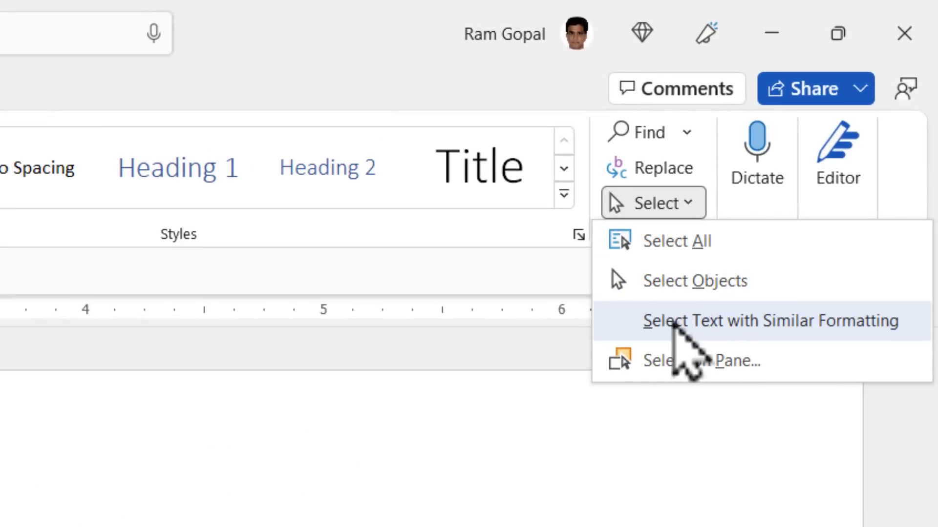
Select all text in the quiz that has formatting similar to the lettered answer options.
{"action": "left_click", "coordinate": [674, 325]}
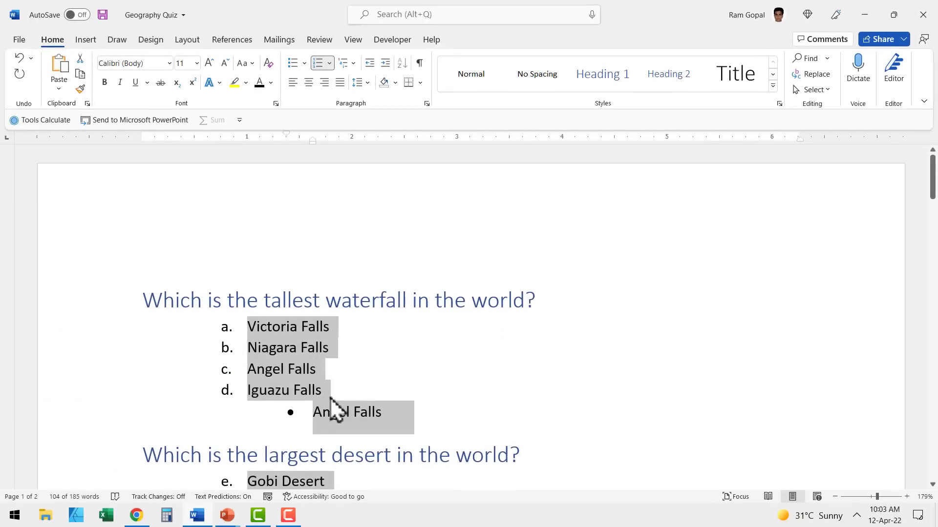
{"action": "scroll", "coordinate": [337, 361], "scroll_direction": "down", "scroll_amount": 5}
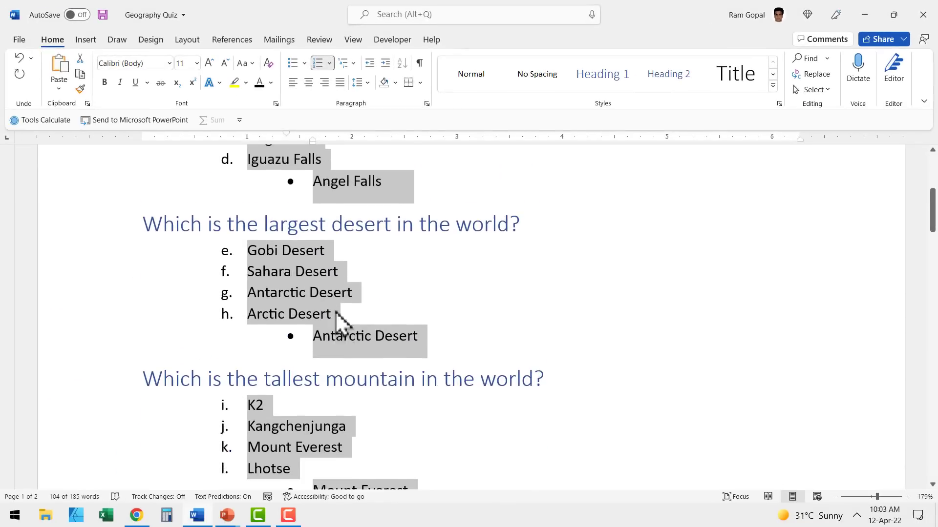
{"action": "scroll", "coordinate": [372, 454], "scroll_direction": "up", "scroll_amount": 4}
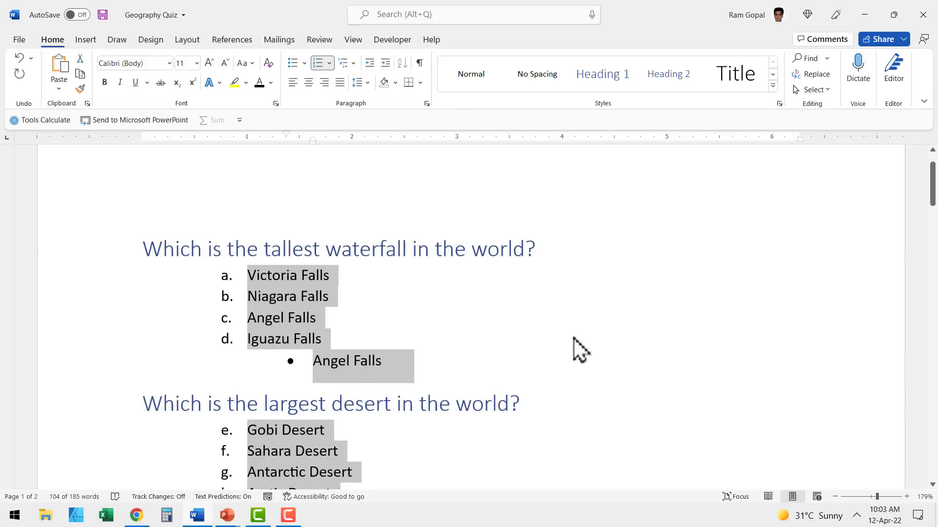
Remove the bulleted correct answer under each question from the selection, keeping only the lettered options selected.
{"action": "left_click", "coordinate": [383, 371], "text": "ctrl"}
{"action": "scroll", "coordinate": [513, 360], "scroll_direction": "down", "scroll_amount": 4}
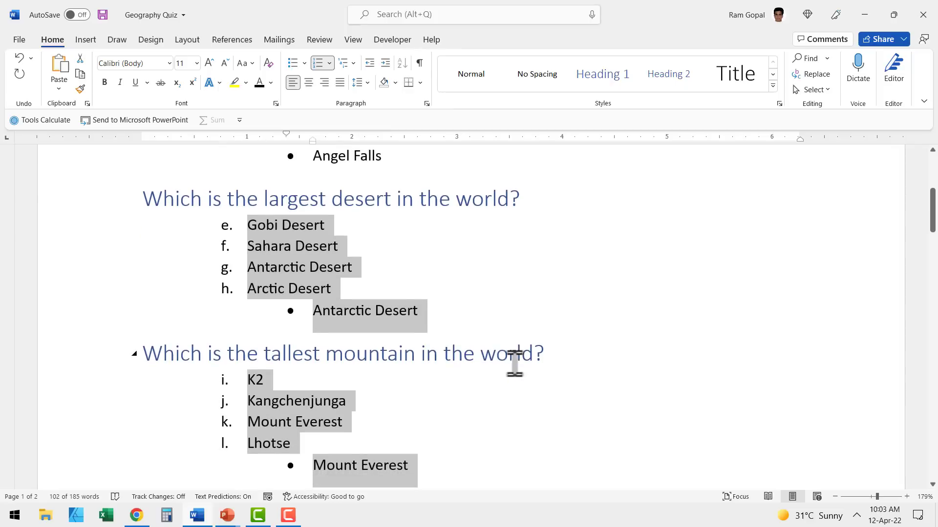
{"action": "left_click", "coordinate": [381, 320], "text": "ctrl"}
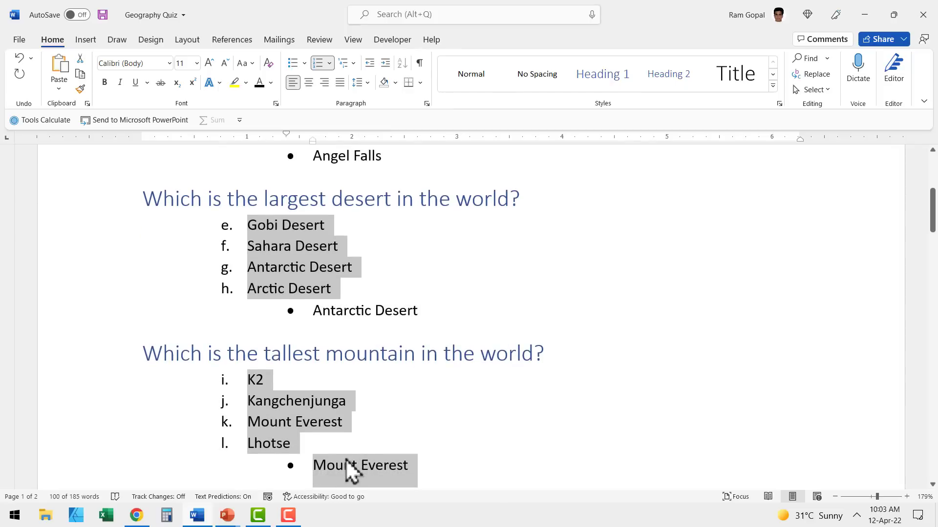
{"action": "left_click", "coordinate": [347, 466], "text": "ctrl"}
{"action": "scroll", "coordinate": [465, 412], "scroll_direction": "down", "scroll_amount": 5}
{"action": "scroll", "coordinate": [464, 411], "scroll_direction": "down", "scroll_amount": 3}
{"action": "left_click", "coordinate": [342, 220], "text": "ctrl"}
{"action": "left_click", "coordinate": [349, 367], "text": "ctrl"}
{"action": "scroll", "coordinate": [463, 394], "scroll_direction": "down", "scroll_amount": 2}
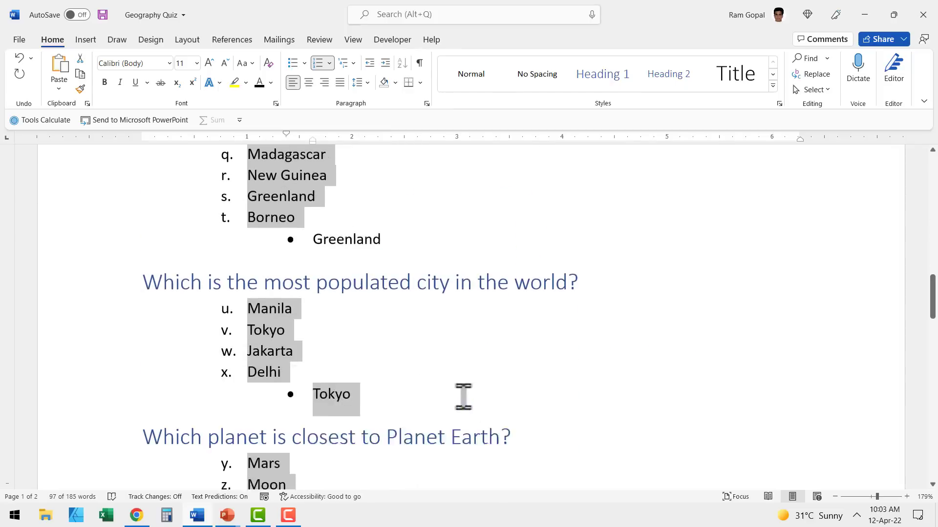
{"action": "scroll", "coordinate": [462, 393], "scroll_direction": "down", "scroll_amount": 3}
{"action": "left_click", "coordinate": [352, 266], "text": "ctrl"}
{"action": "scroll", "coordinate": [419, 381], "scroll_direction": "down", "scroll_amount": 4}
{"action": "left_click", "coordinate": [351, 437], "text": "ctrl"}
{"action": "scroll", "coordinate": [408, 418], "scroll_direction": "down", "scroll_amount": 6}
{"action": "left_click", "coordinate": [339, 283], "text": "ctrl"}
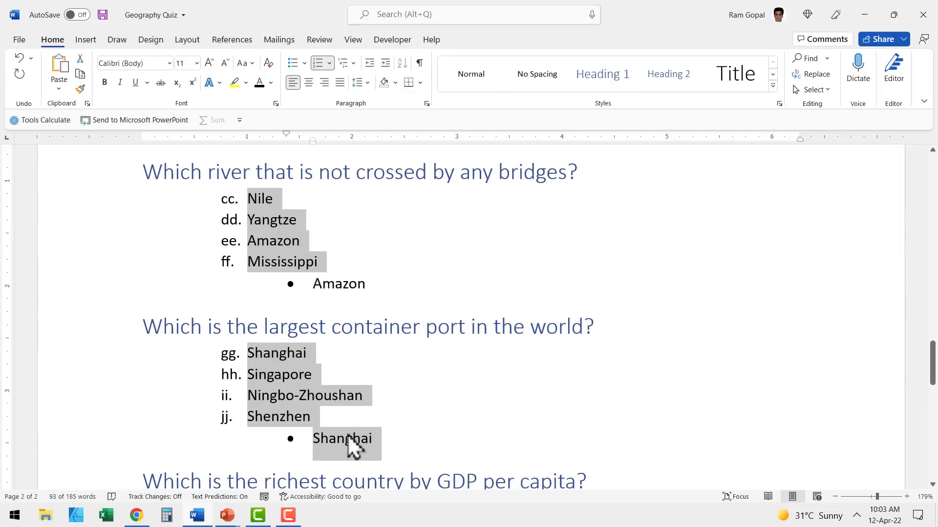
{"action": "left_click", "coordinate": [351, 445], "text": "ctrl"}
{"action": "scroll", "coordinate": [429, 366], "scroll_direction": "down", "scroll_amount": 6}
{"action": "left_click", "coordinate": [339, 286], "text": "ctrl"}
Apply the Heading 2 style to the selected lettered answer options.
{"action": "scroll", "coordinate": [345, 374], "scroll_direction": "up", "scroll_amount": 20}
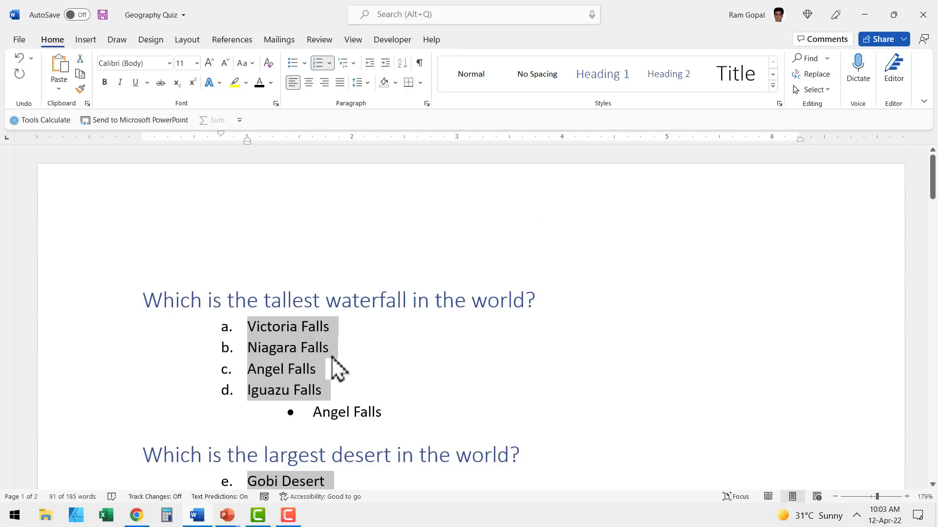
{"action": "left_click", "coordinate": [679, 87]}
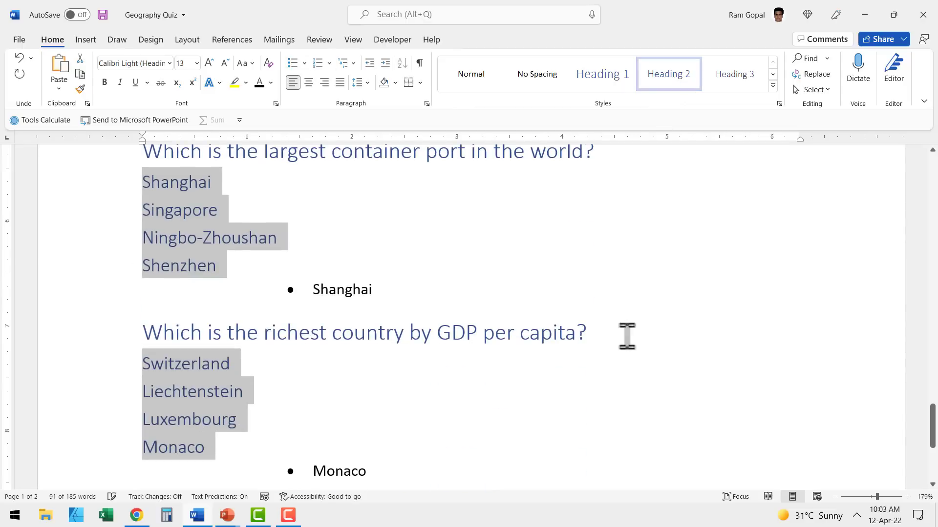
{"action": "scroll", "coordinate": [623, 364], "scroll_direction": "up", "scroll_amount": 10}
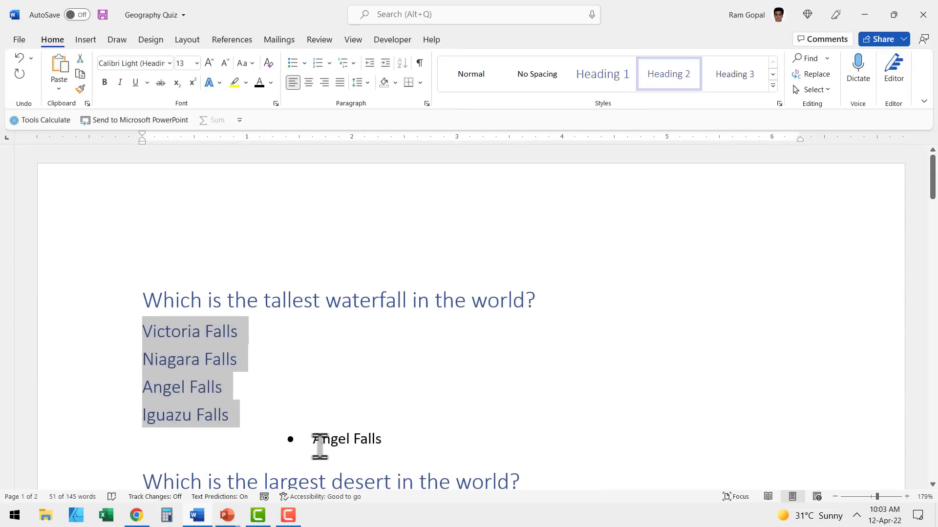
Select all bulleted correct answers by their similar formatting, starting from Angel Falls, and apply the Heading 3 style.
{"action": "left_click_drag", "start_coordinate": [315, 441], "coordinate": [384, 439]}
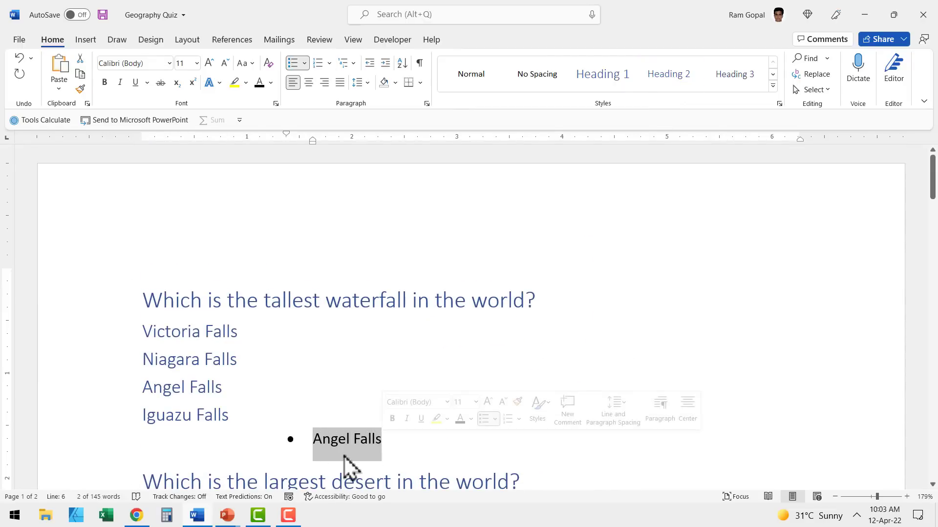
{"action": "left_click", "coordinate": [825, 90]}
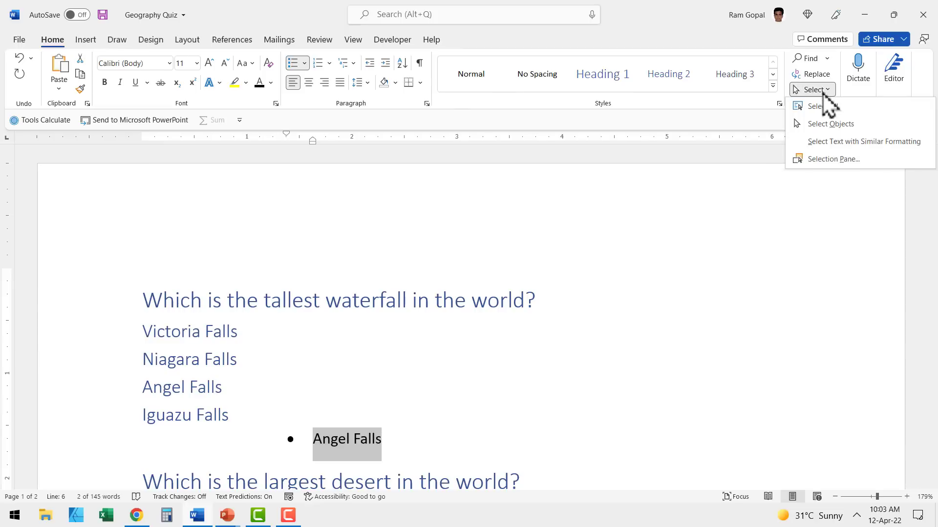
{"action": "left_click", "coordinate": [832, 147]}
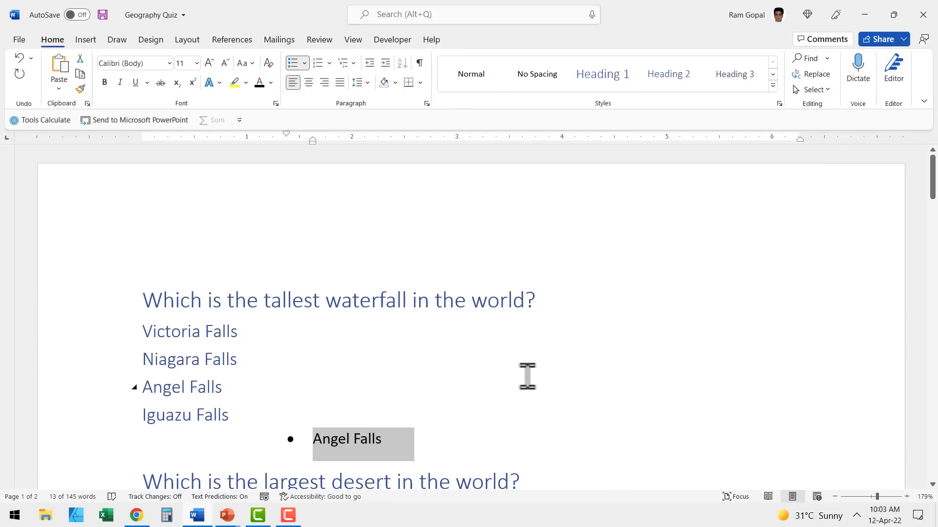
{"action": "scroll", "coordinate": [439, 427], "scroll_direction": "down", "scroll_amount": 10}
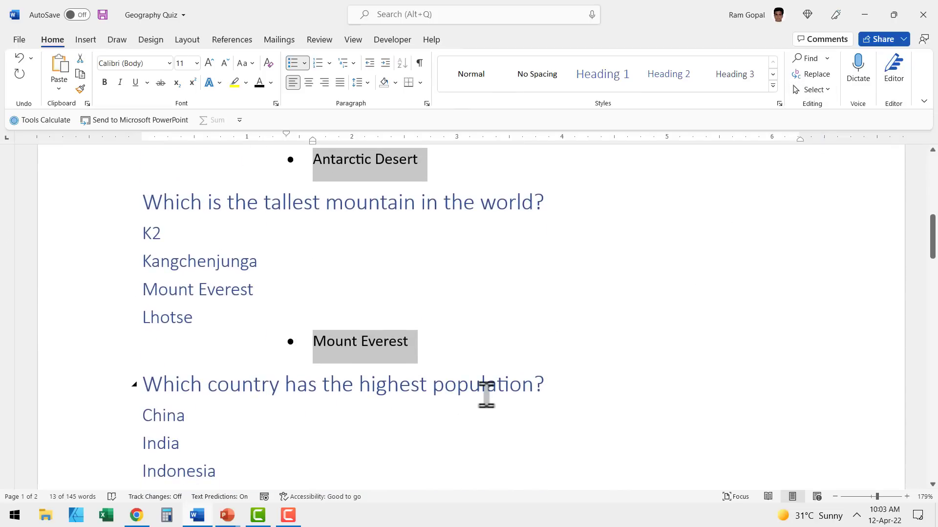
{"action": "scroll", "coordinate": [586, 273], "scroll_direction": "up", "scroll_amount": 5}
{"action": "left_click", "coordinate": [740, 80]}
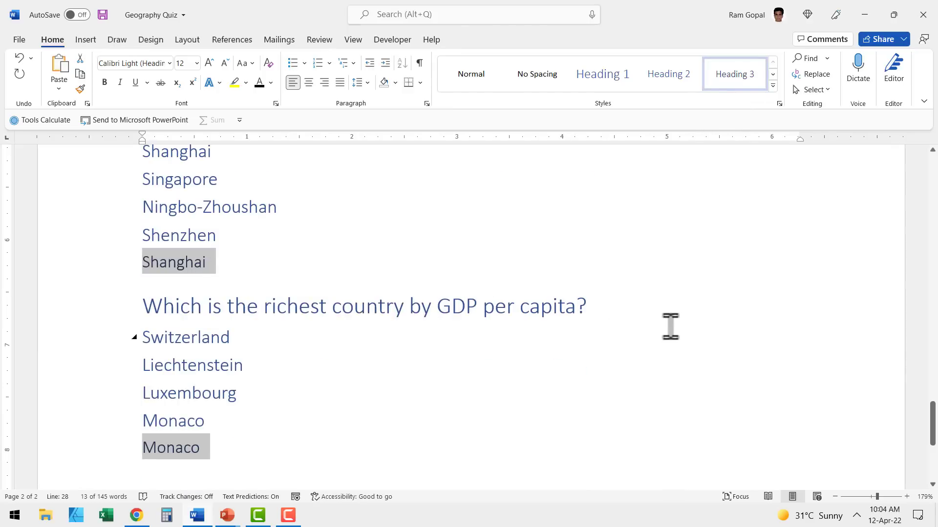
{"action": "key", "text": "shift+F5"}
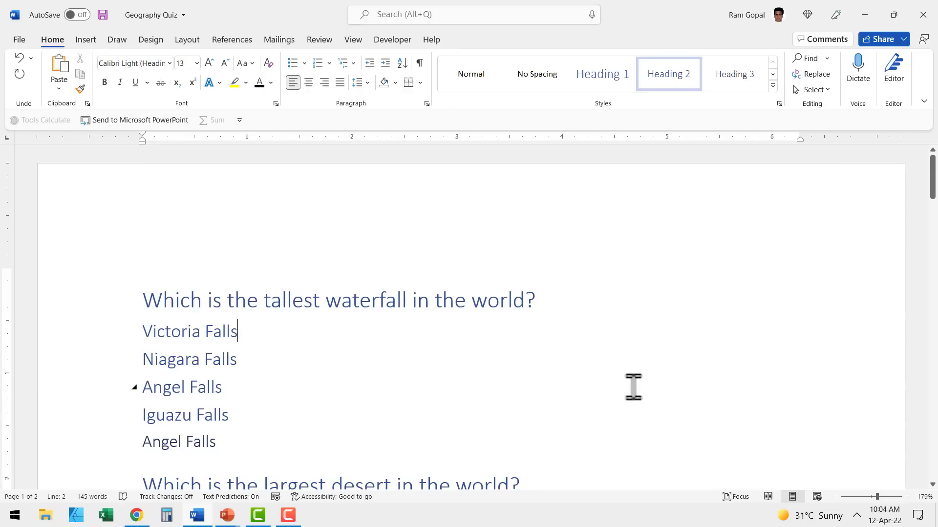
Select all Heading 1 questions by similar formatting and set their font to Tw Cen MT Condensed Extra Bold.
{"action": "left_click", "coordinate": [105, 300]}
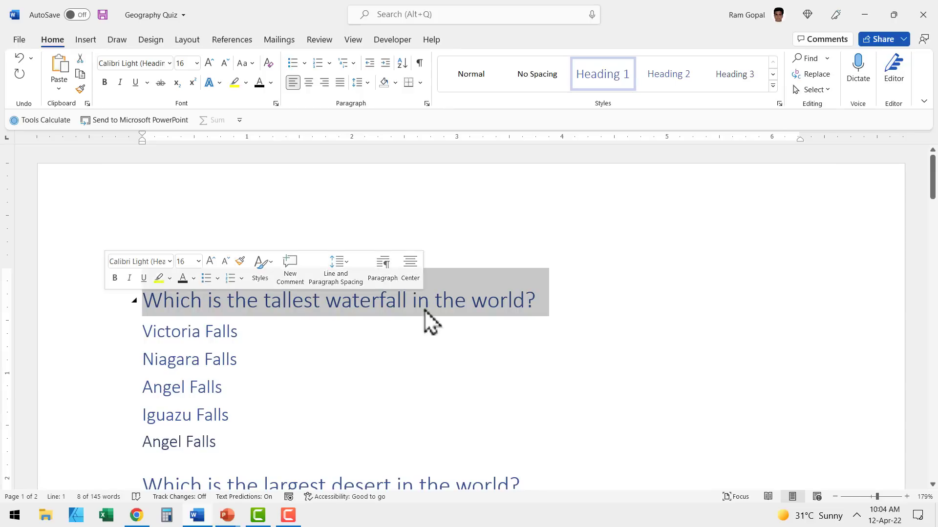
{"action": "left_click", "coordinate": [825, 91]}
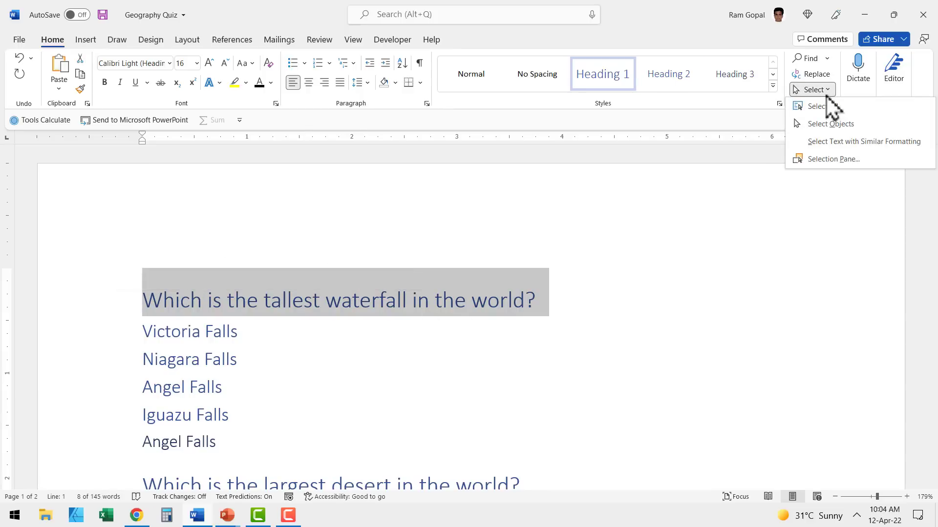
{"action": "left_click", "coordinate": [842, 142]}
{"action": "scroll", "coordinate": [657, 303], "scroll_direction": "down", "scroll_amount": 5}
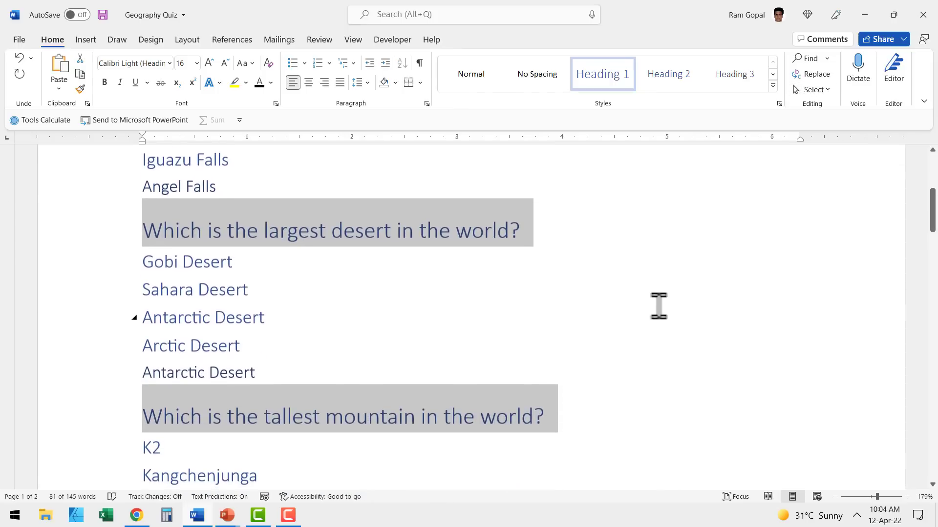
{"action": "scroll", "coordinate": [659, 315], "scroll_direction": "up", "scroll_amount": 5}
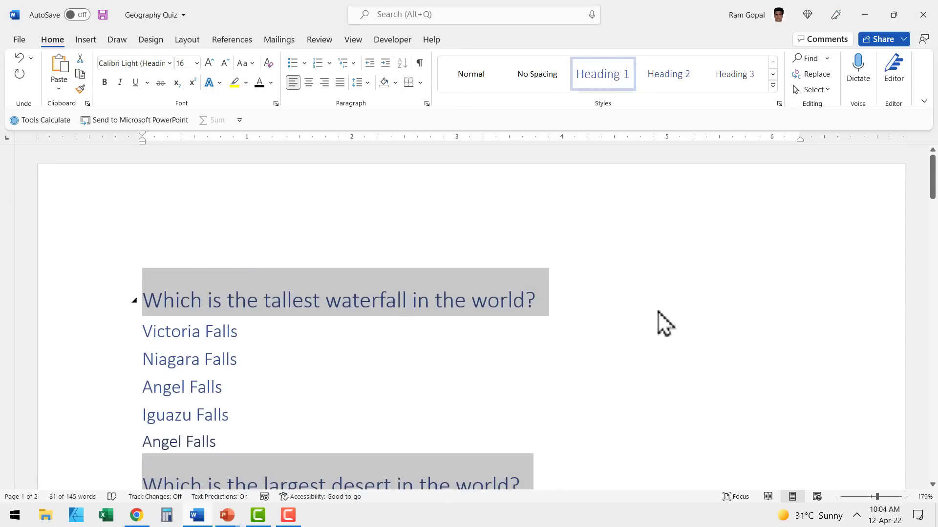
{"action": "left_click", "coordinate": [168, 63]}
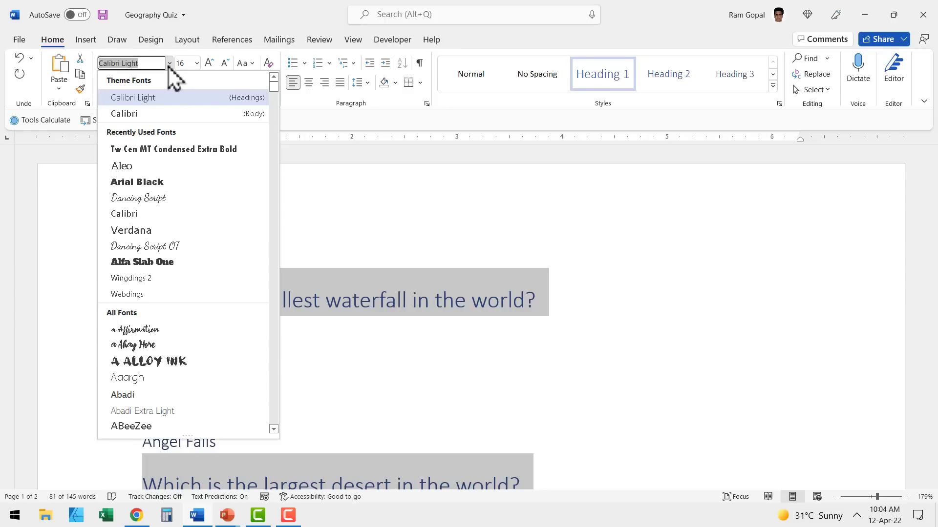
{"action": "left_click", "coordinate": [168, 150]}
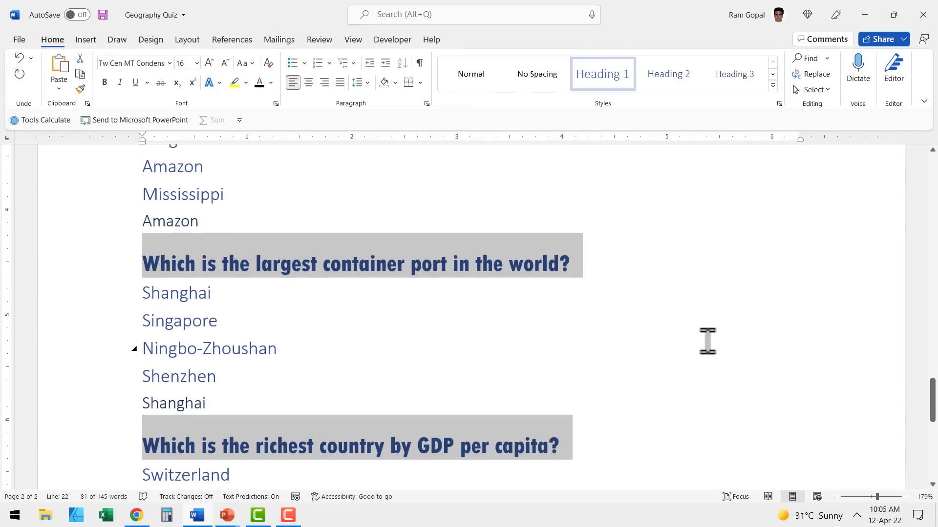
Set the font size of the selected question headings to 36 and clear the selection.
{"action": "left_click", "coordinate": [197, 63]}
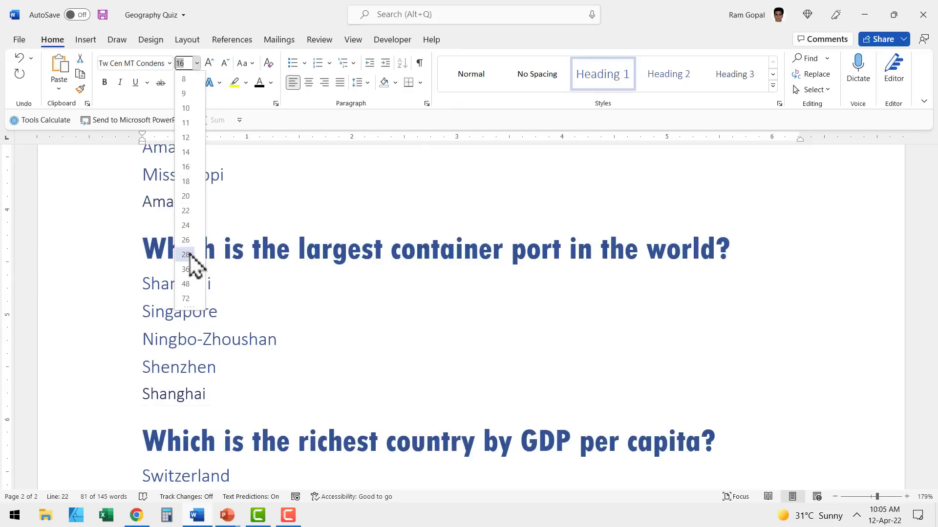
{"action": "left_click", "coordinate": [185, 270]}
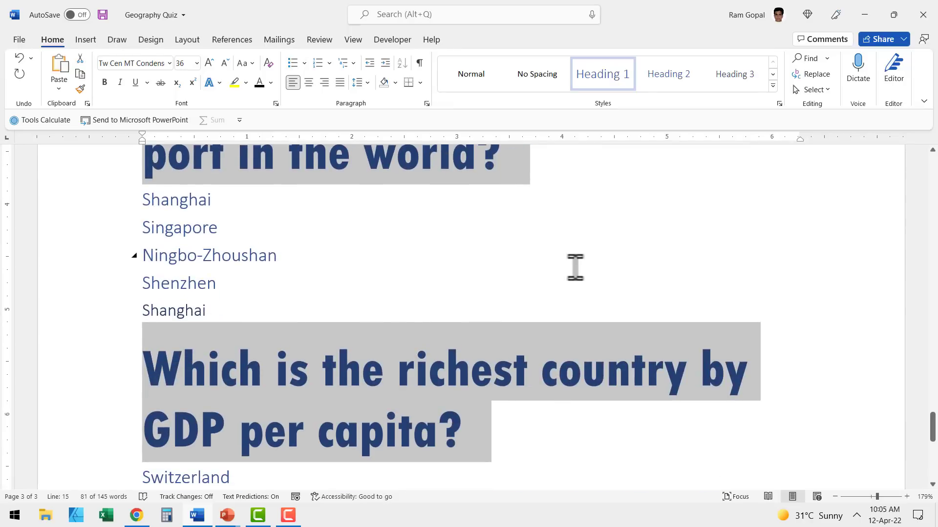
{"action": "key", "text": "Right"}
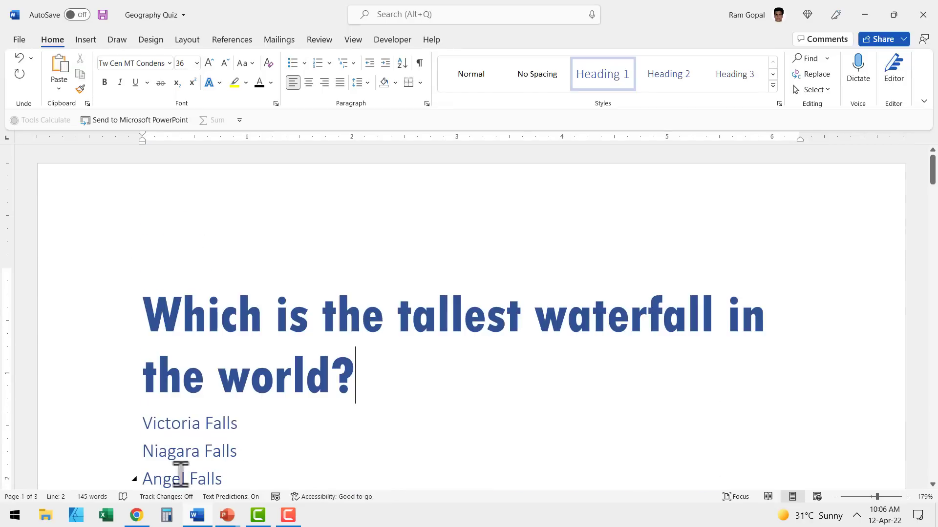
Select all Heading 2 answer options by similar formatting and set their font to the theme body font Calibri.
{"action": "left_click_drag", "start_coordinate": [145, 423], "coordinate": [250, 442]}
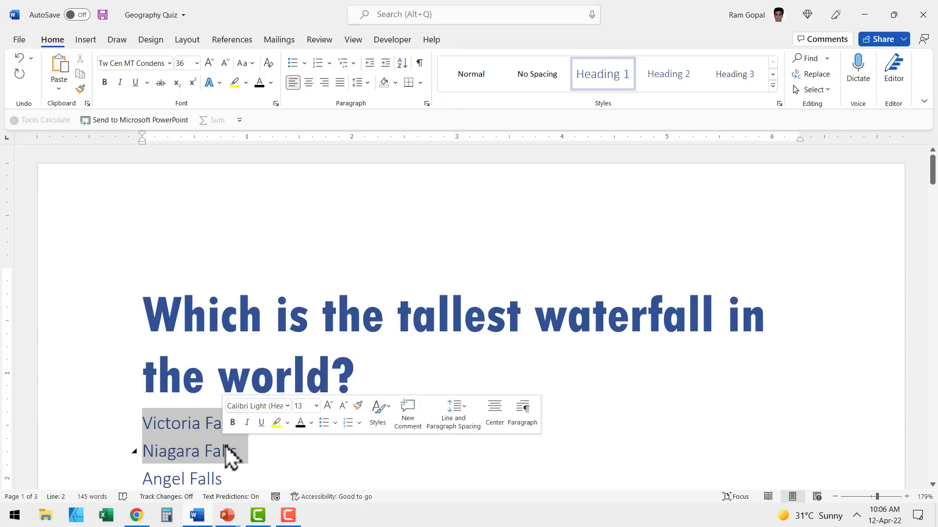
{"action": "left_click", "coordinate": [826, 91]}
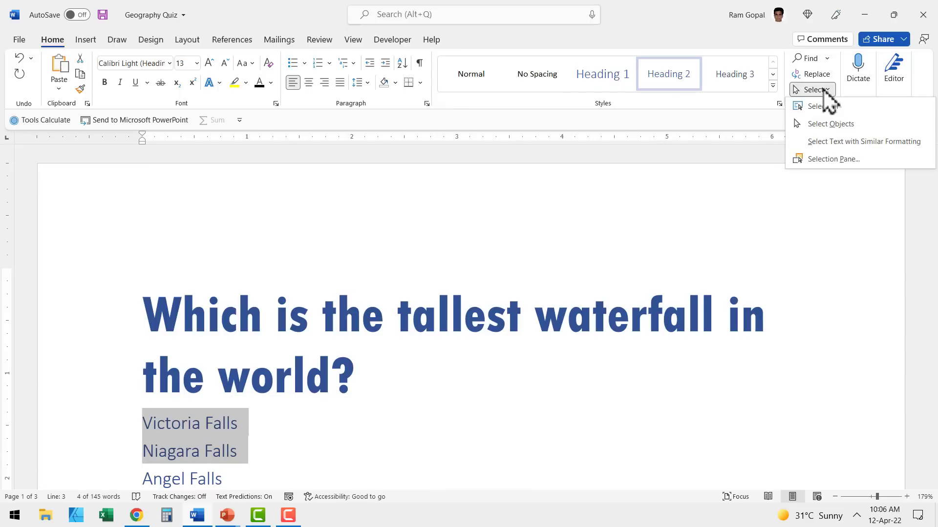
{"action": "left_click", "coordinate": [838, 141]}
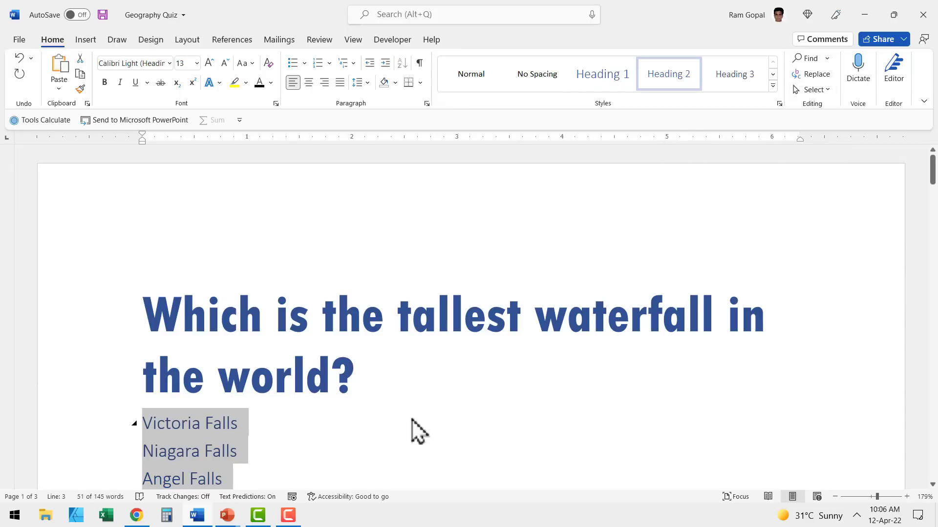
{"action": "scroll", "coordinate": [431, 391], "scroll_direction": "down", "scroll_amount": 5}
{"action": "scroll", "coordinate": [238, 276], "scroll_direction": "down", "scroll_amount": 5}
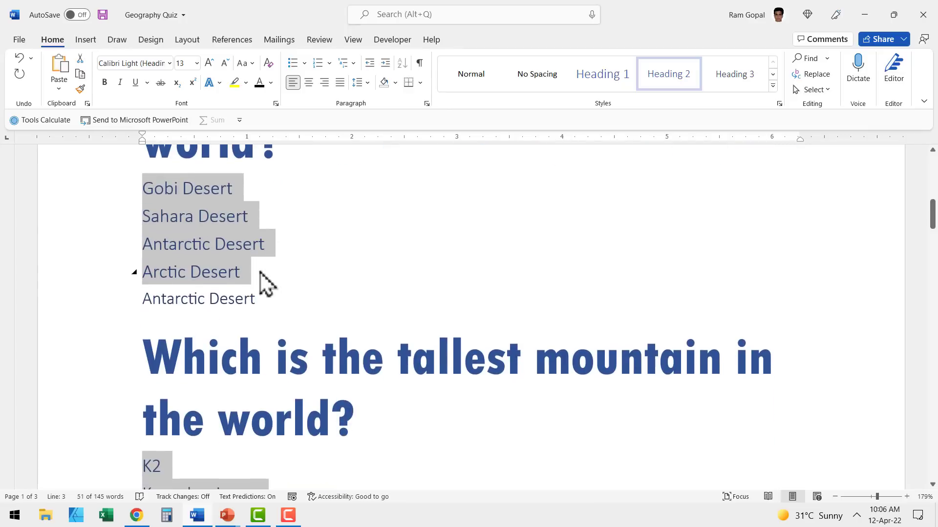
{"action": "scroll", "coordinate": [293, 342], "scroll_direction": "down", "scroll_amount": 4}
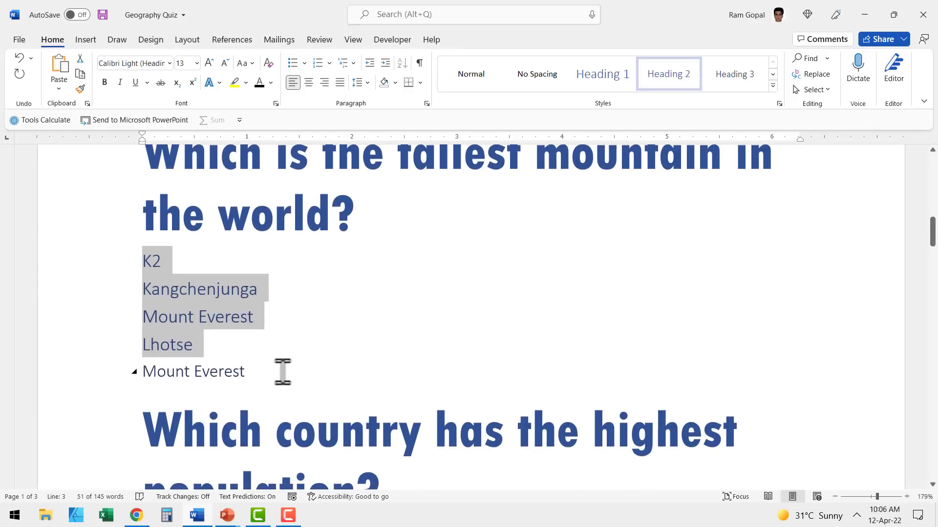
{"action": "left_click", "coordinate": [169, 64]}
{"action": "left_click", "coordinate": [135, 114]}
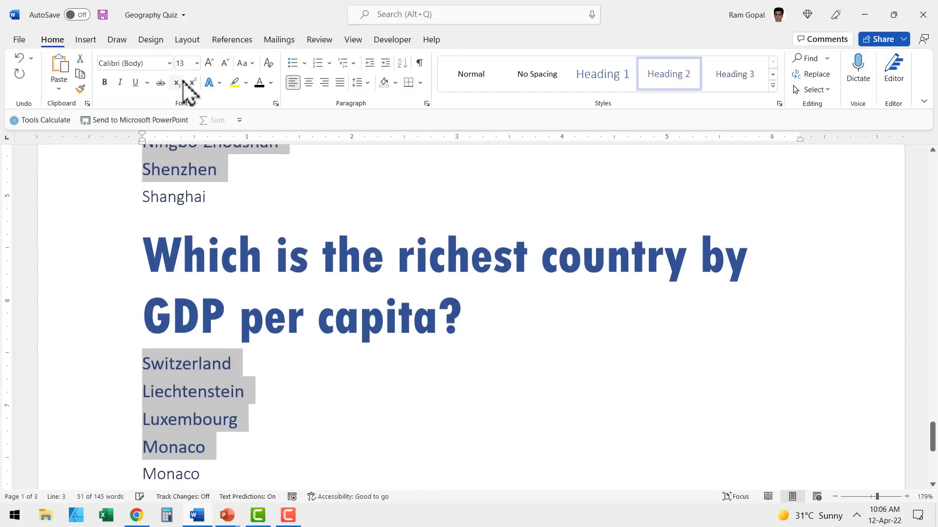
Set the font size of the selected answer options to 24.
{"action": "left_click", "coordinate": [197, 63]}
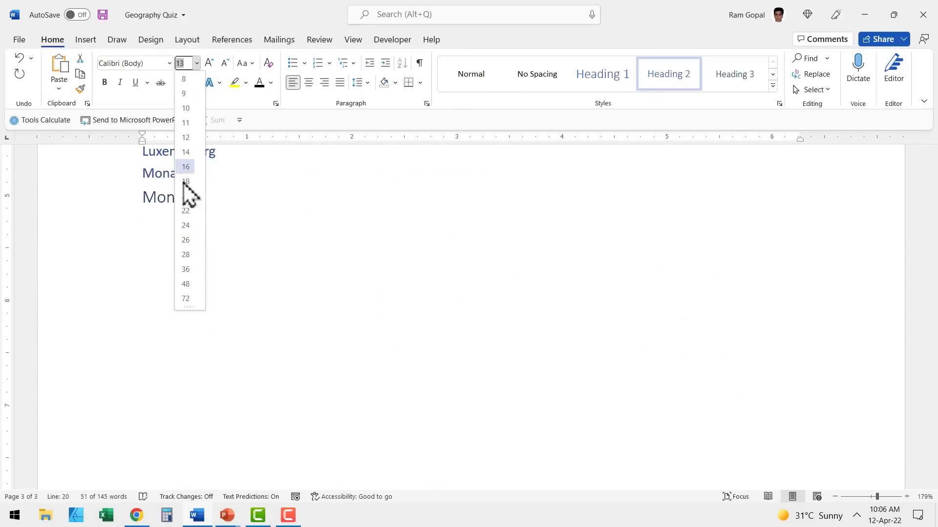
{"action": "left_click", "coordinate": [191, 234]}
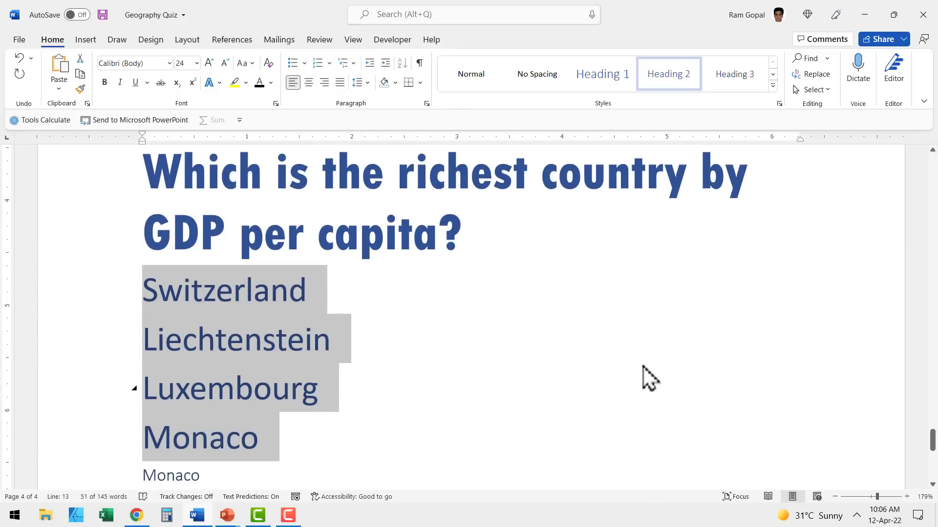
{"action": "scroll", "coordinate": [642, 367], "scroll_direction": "up", "scroll_amount": 20}
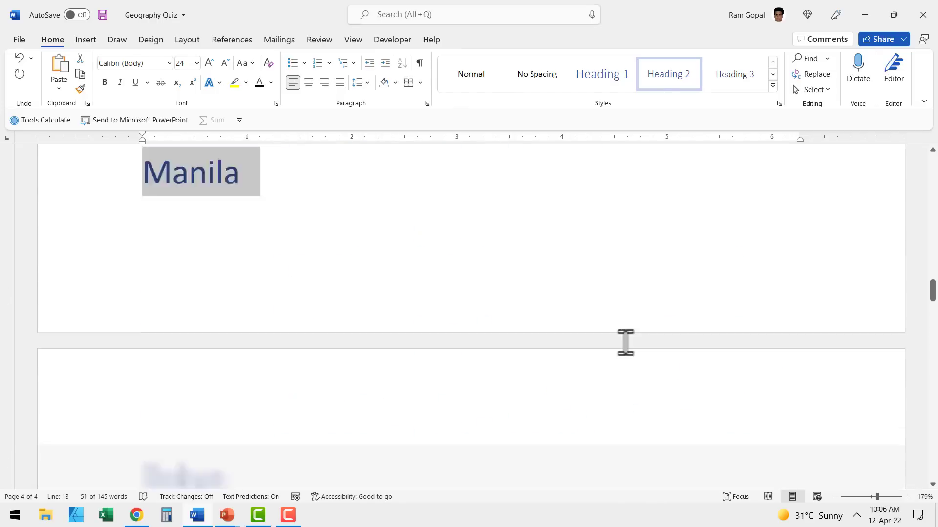
{"action": "scroll", "coordinate": [630, 352], "scroll_direction": "up", "scroll_amount": 15}
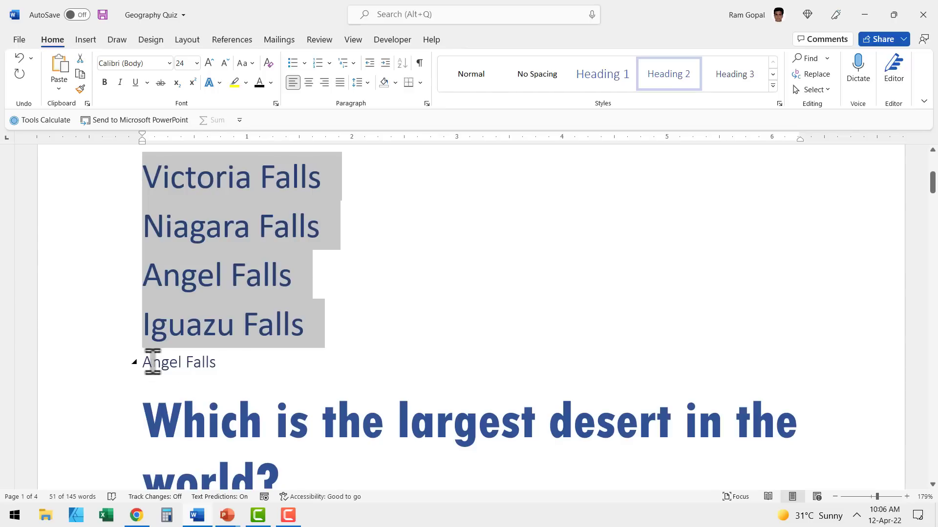
Select all Heading 3 answers in the document by similar formatting, starting from the Angel Falls answer line.
{"action": "left_click_drag", "start_coordinate": [157, 361], "coordinate": [213, 361]}
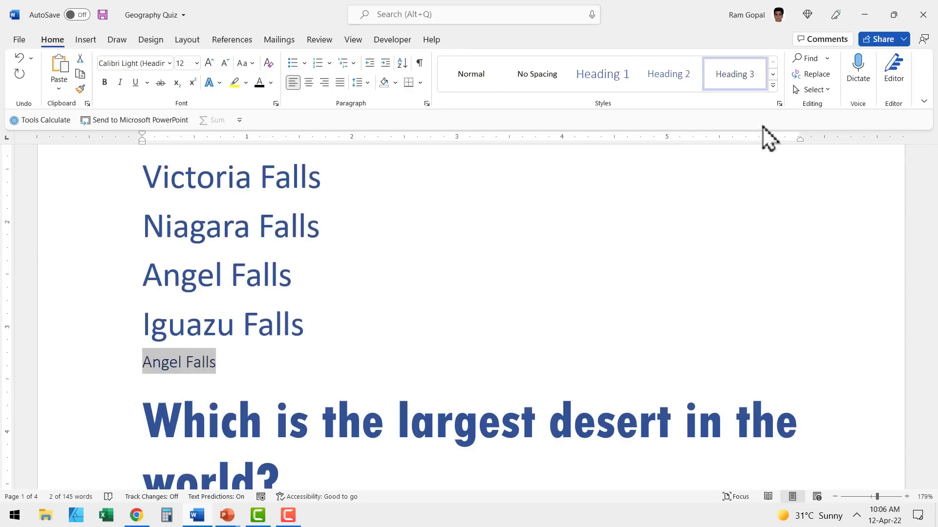
{"action": "left_click", "coordinate": [821, 90]}
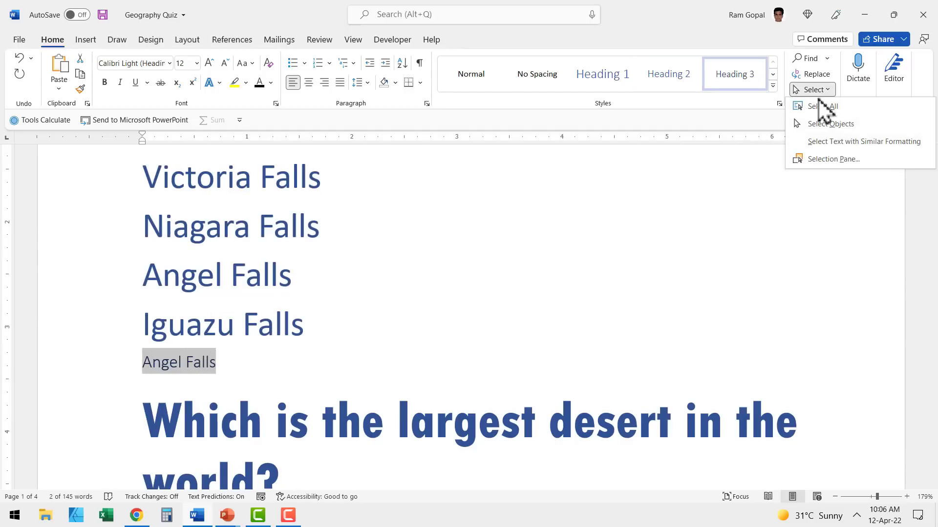
{"action": "left_click", "coordinate": [838, 142]}
{"action": "scroll", "coordinate": [603, 326], "scroll_direction": "down", "scroll_amount": 6}
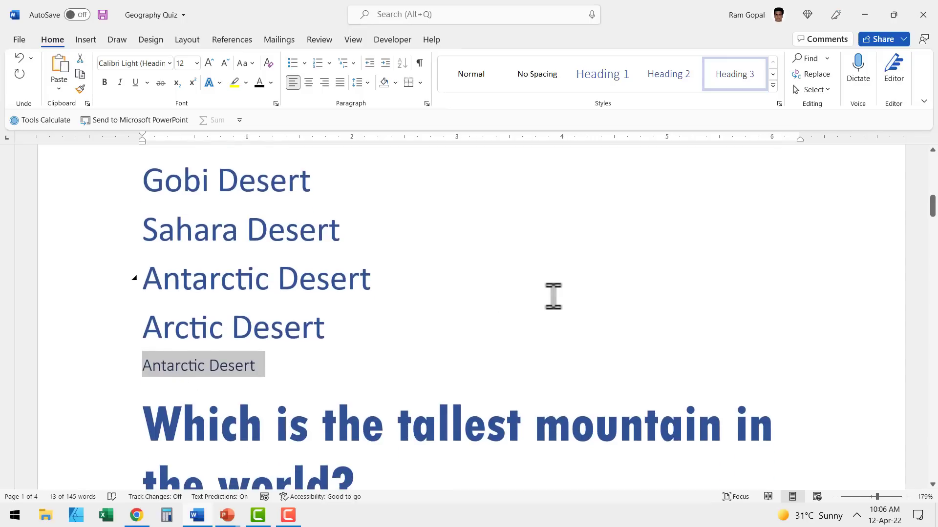
{"action": "scroll", "coordinate": [364, 383], "scroll_direction": "down", "scroll_amount": 4}
{"action": "scroll", "coordinate": [527, 369], "scroll_direction": "up", "scroll_amount": 10}
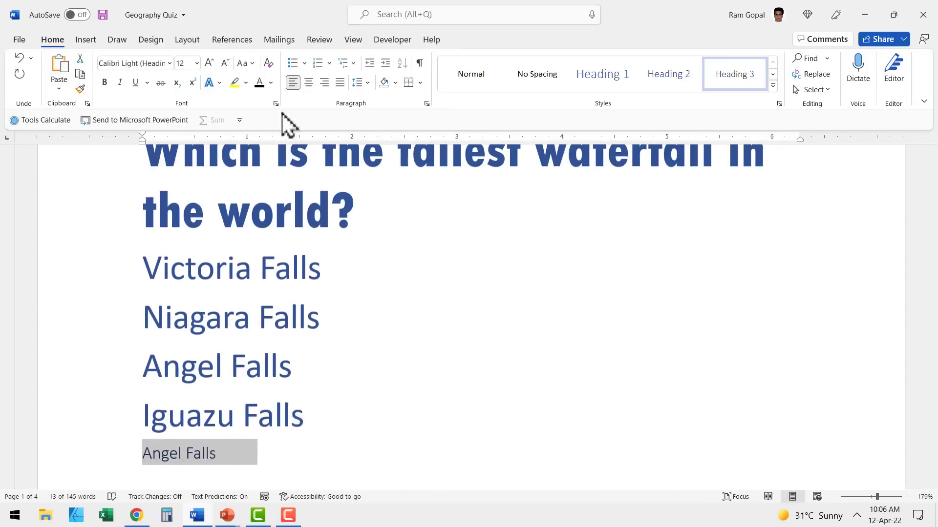
Set the selected answers to the theme body font Calibri at size 24.
{"action": "left_click", "coordinate": [170, 63]}
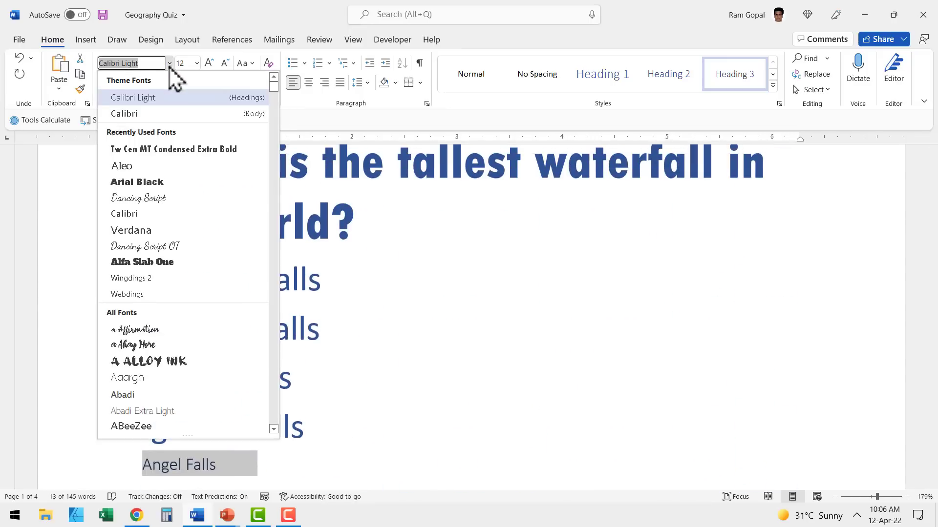
{"action": "left_click", "coordinate": [151, 116]}
{"action": "left_click", "coordinate": [196, 63]}
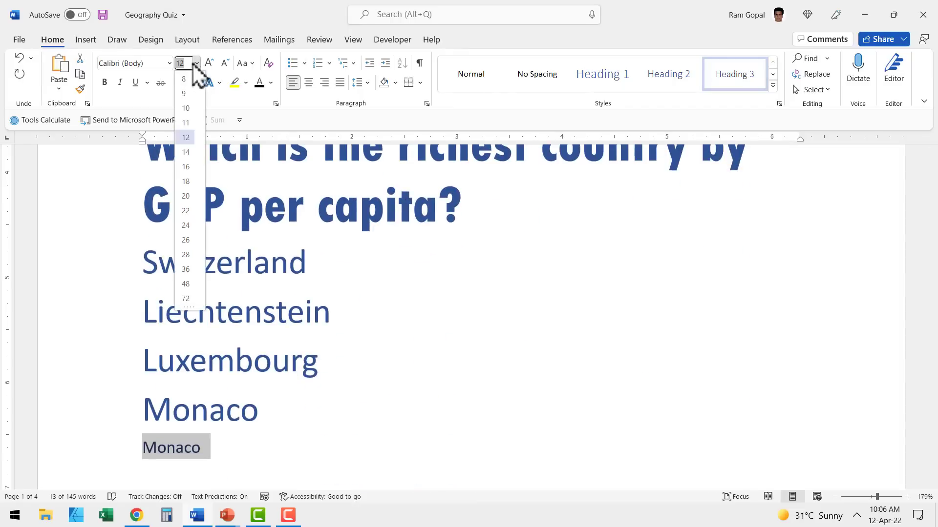
{"action": "left_click", "coordinate": [186, 225]}
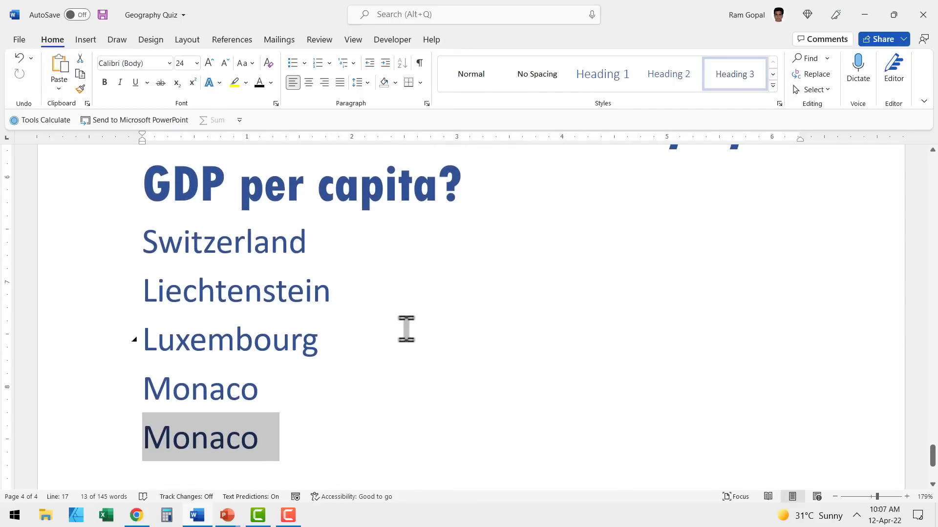
Select the whole document, set its font color to black and clear the selection.
{"action": "left_click_drag", "start_coordinate": [933, 462], "coordinate": [932, 164]}
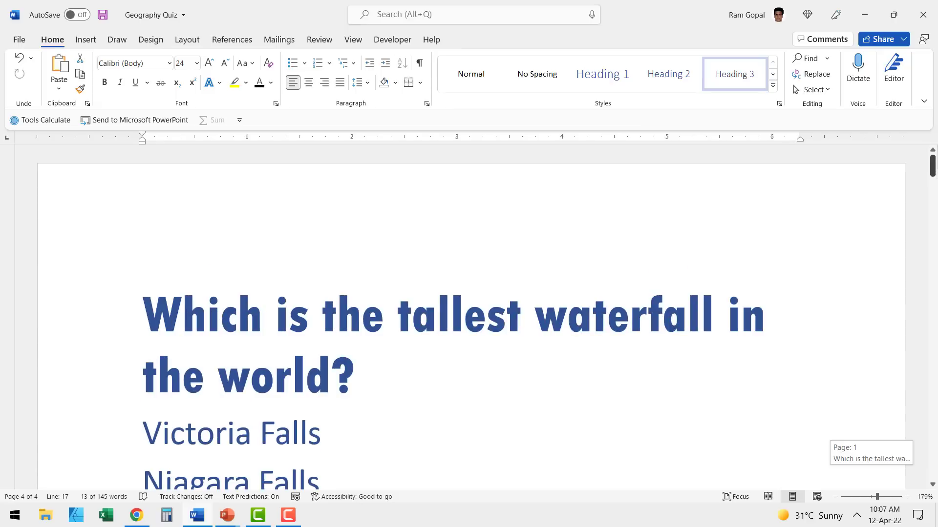
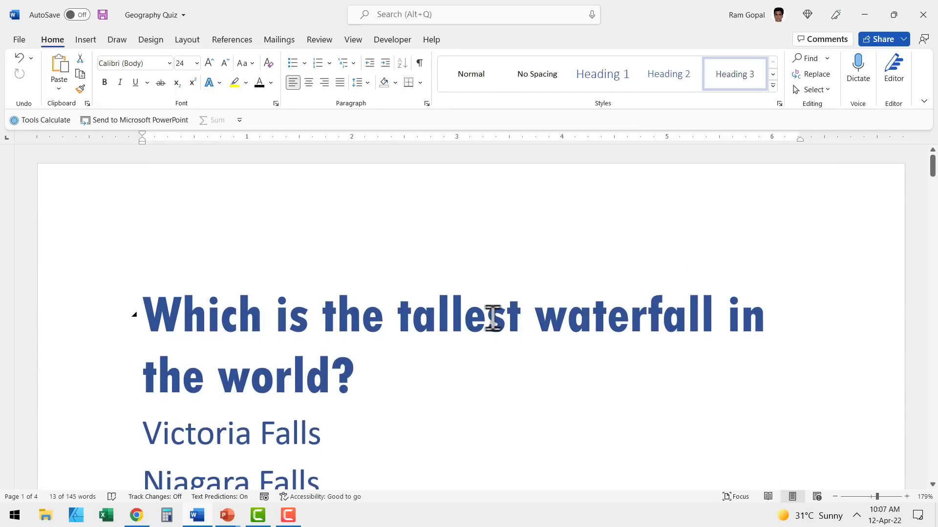
{"action": "key", "text": "ctrl+a"}
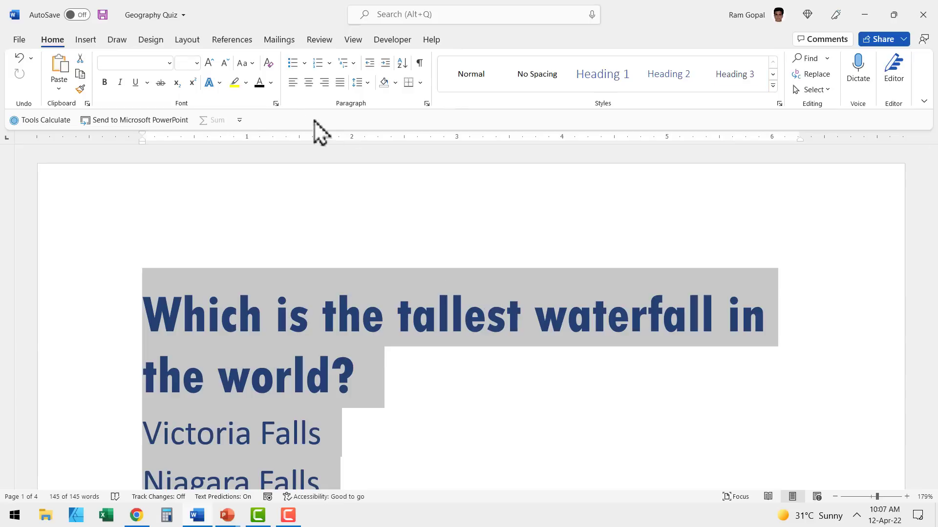
{"action": "left_click", "coordinate": [260, 86]}
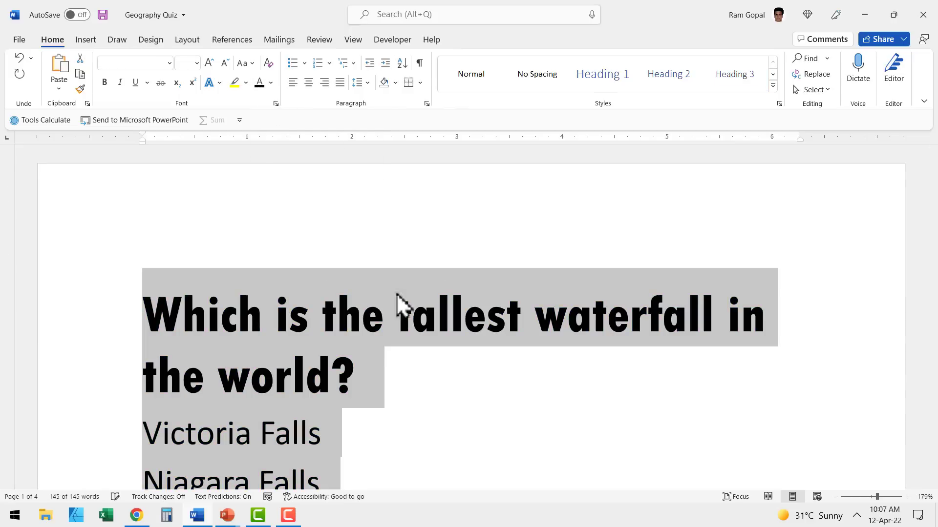
{"action": "left_click", "coordinate": [508, 417]}
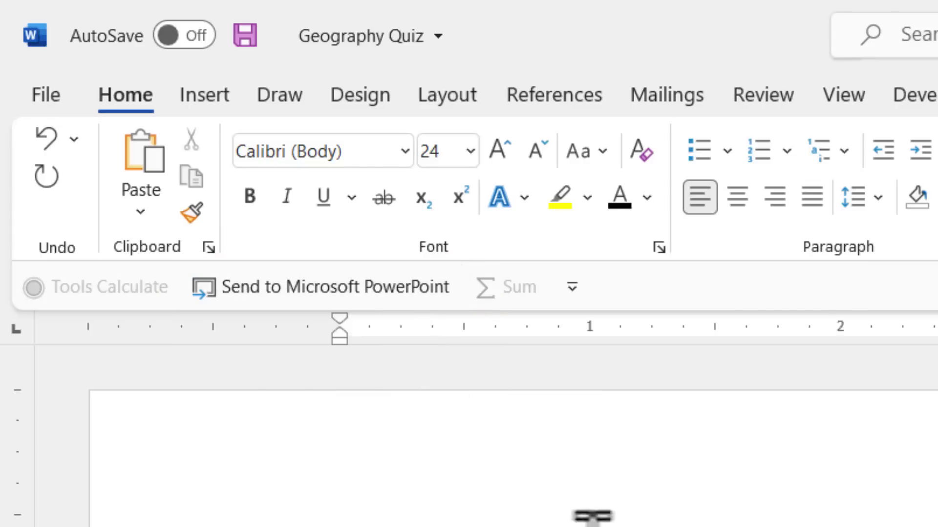
Save the document to the Desktop as a Word Document (*.docx) named Geography Quiz and close it.
{"action": "left_click", "coordinate": [46, 94]}
{"action": "left_click", "coordinate": [124, 469]}
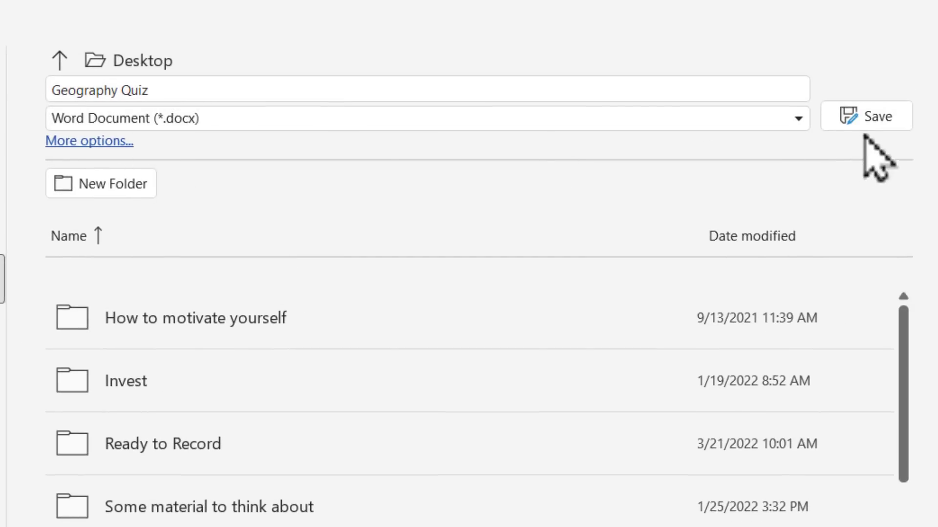
{"action": "left_click", "coordinate": [859, 118]}
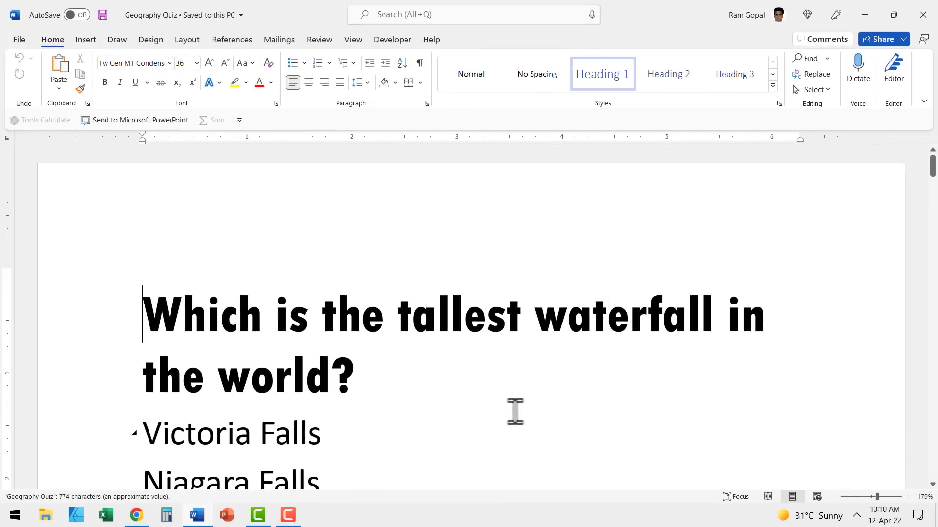
{"action": "left_click", "coordinate": [924, 15]}
Switch to PowerPoint and browse to the Desktop folder for a file to open.
{"action": "left_click", "coordinate": [228, 516]}
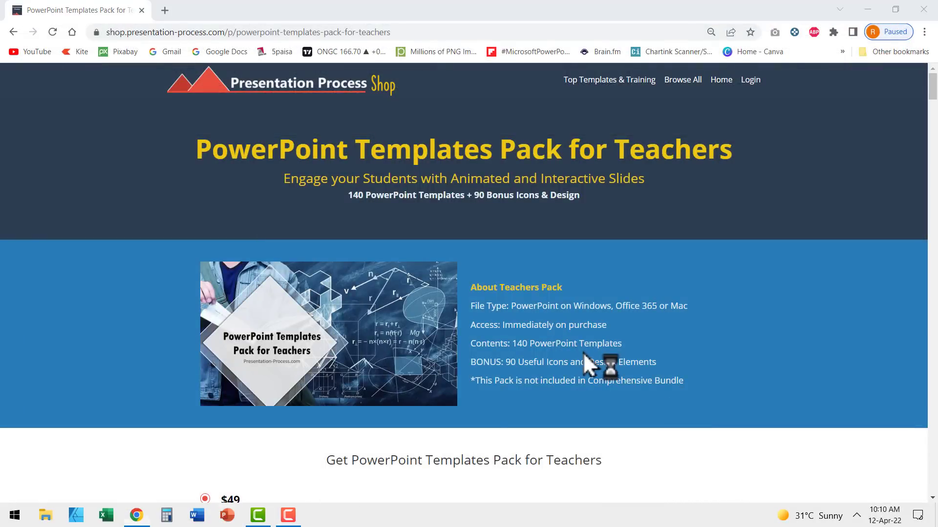
{"action": "left_click", "coordinate": [52, 221]}
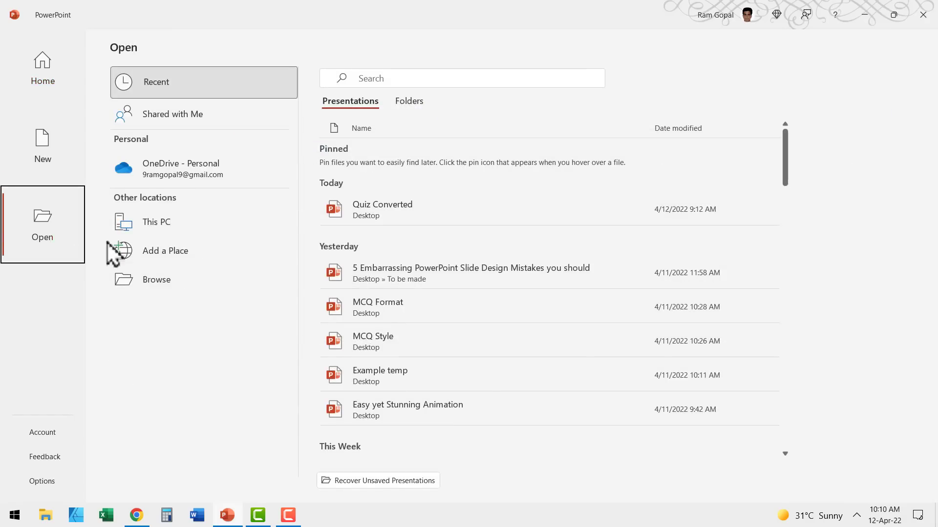
{"action": "left_click", "coordinate": [188, 290]}
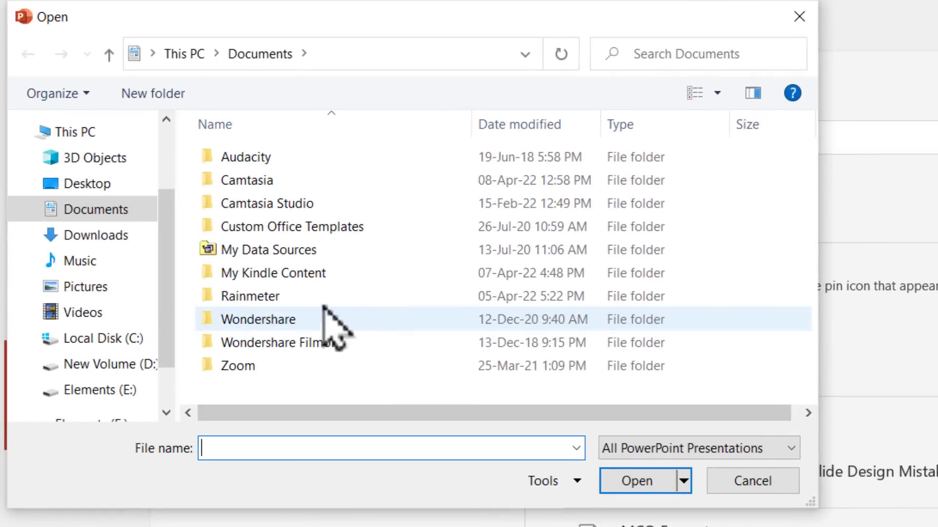
{"action": "left_click", "coordinate": [96, 172]}
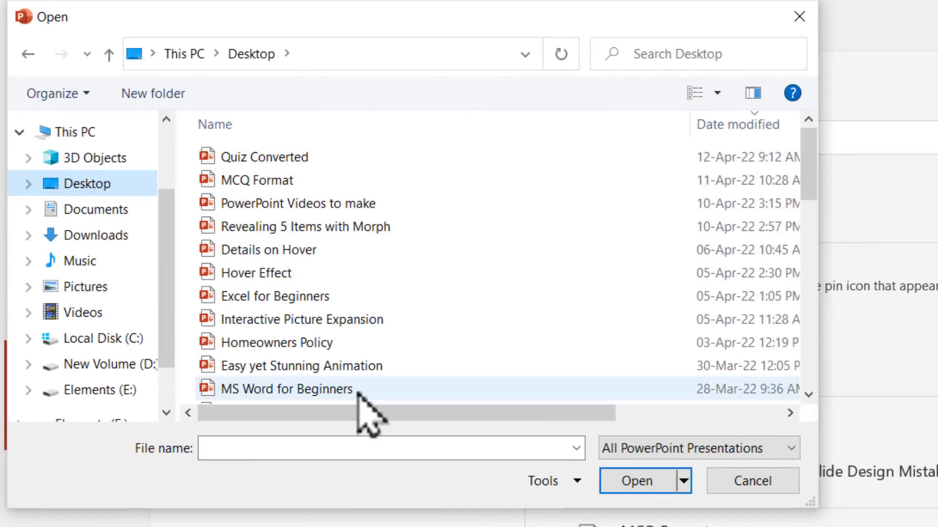
Show All Files, open the Geography Quiz Word document as slides, and review them in Slide Sorter view before returning to slide 1.
{"action": "left_click", "coordinate": [678, 452]}
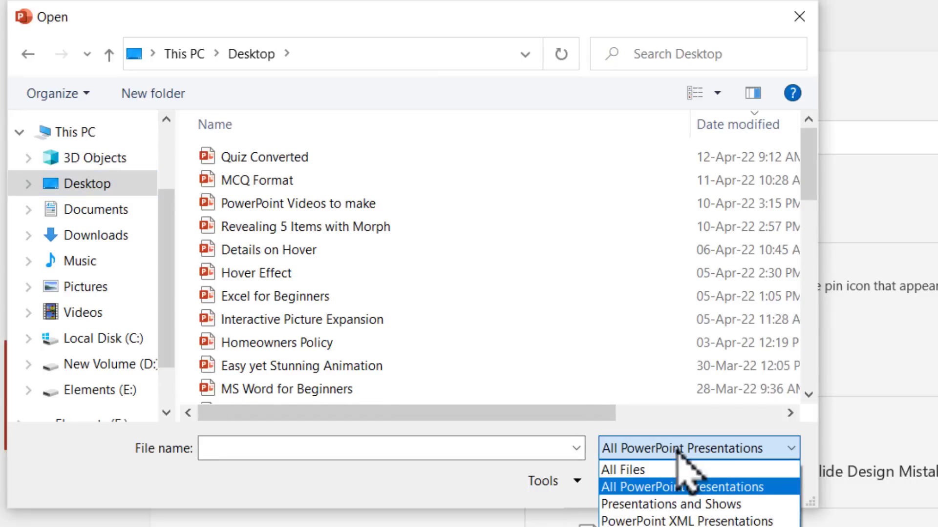
{"action": "left_click", "coordinate": [616, 471]}
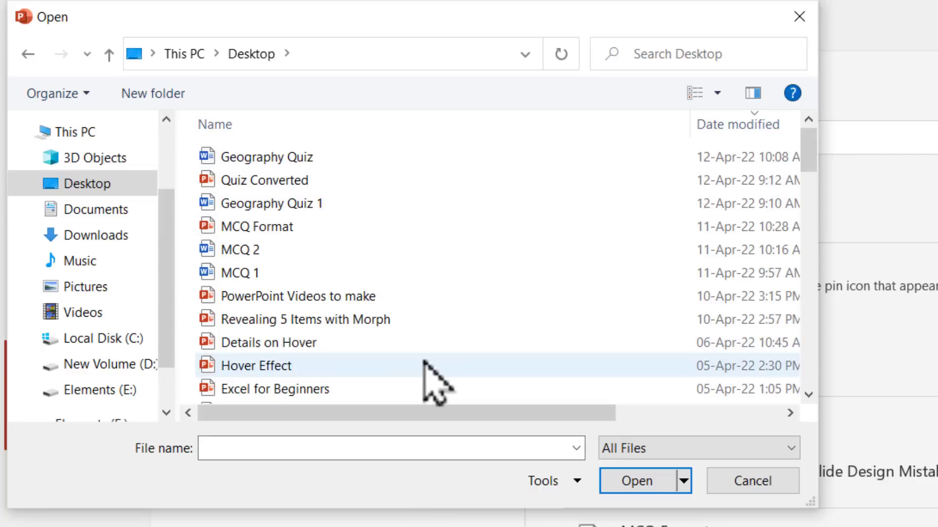
{"action": "left_click", "coordinate": [305, 159]}
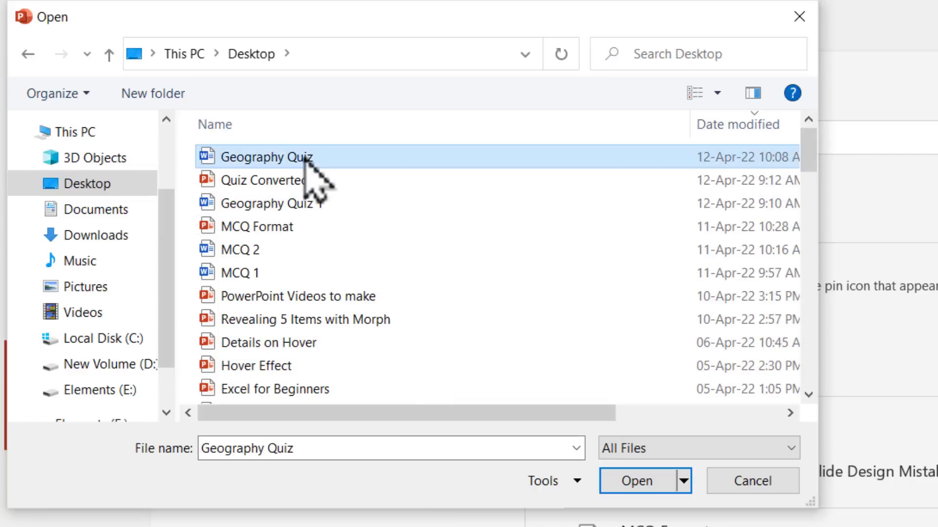
{"action": "left_click", "coordinate": [630, 480]}
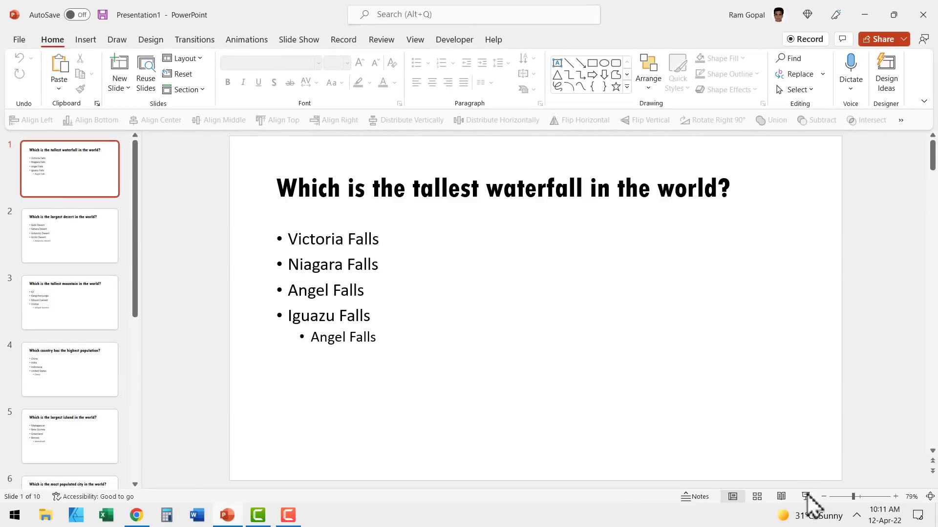
{"action": "left_click", "coordinate": [757, 497]}
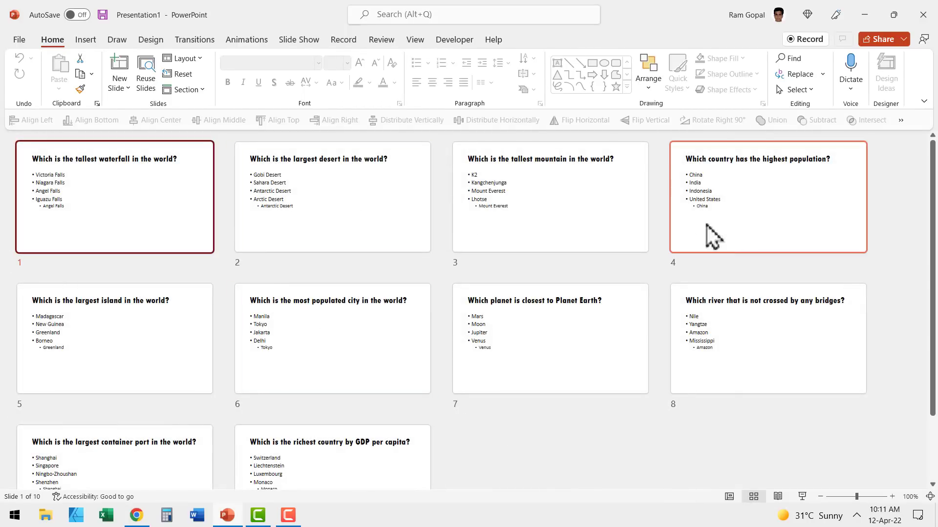
{"action": "double_click", "coordinate": [184, 241]}
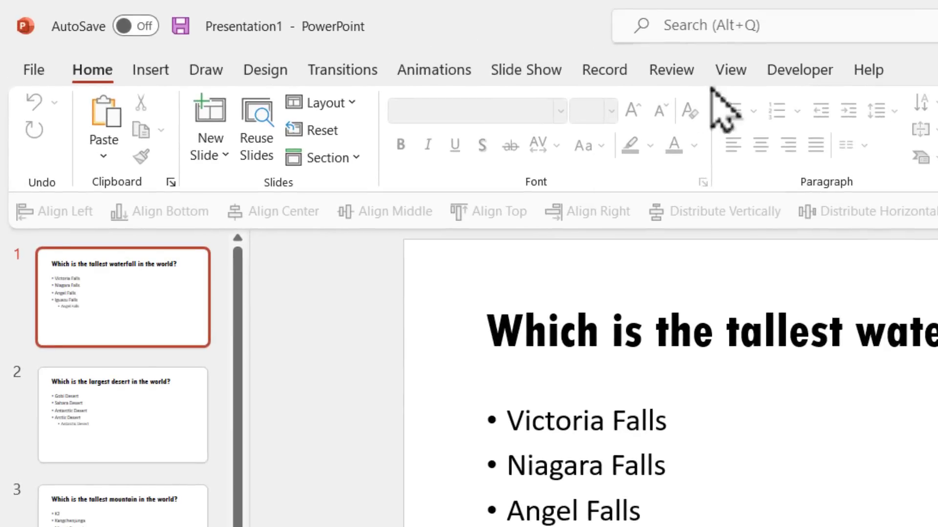
Enter Slide Master view and apply the custom theme font set pairing Tw Cen MT Condensed headings with Calibri body.
{"action": "left_click", "coordinate": [731, 71]}
{"action": "left_click", "coordinate": [307, 161]}
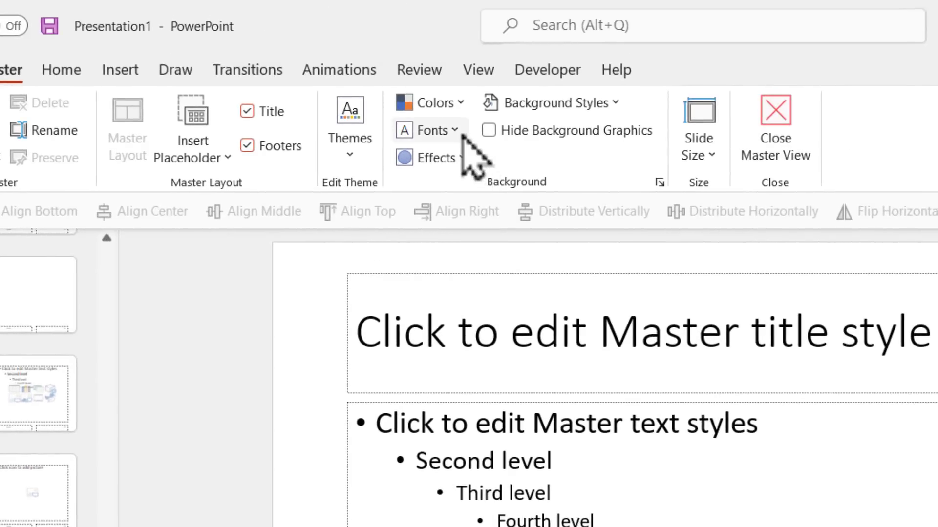
{"action": "left_click", "coordinate": [456, 134]}
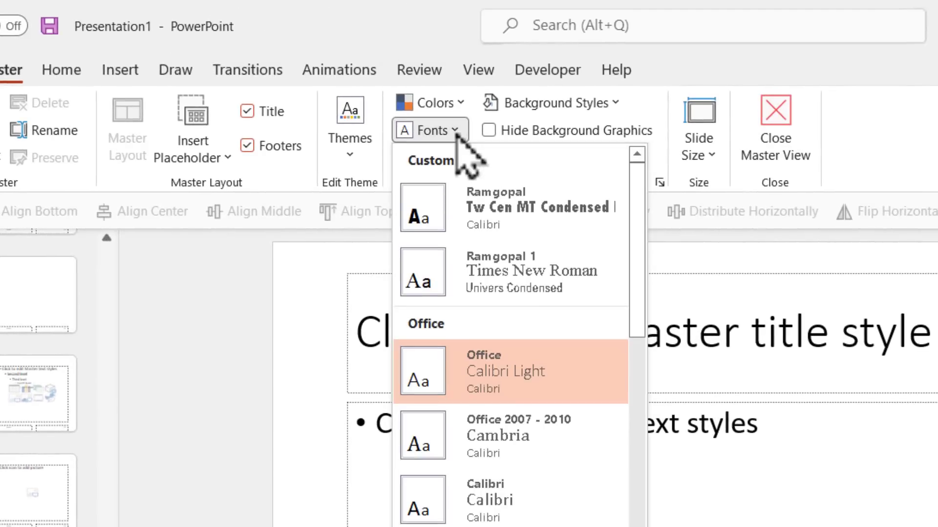
{"action": "left_click", "coordinate": [494, 209]}
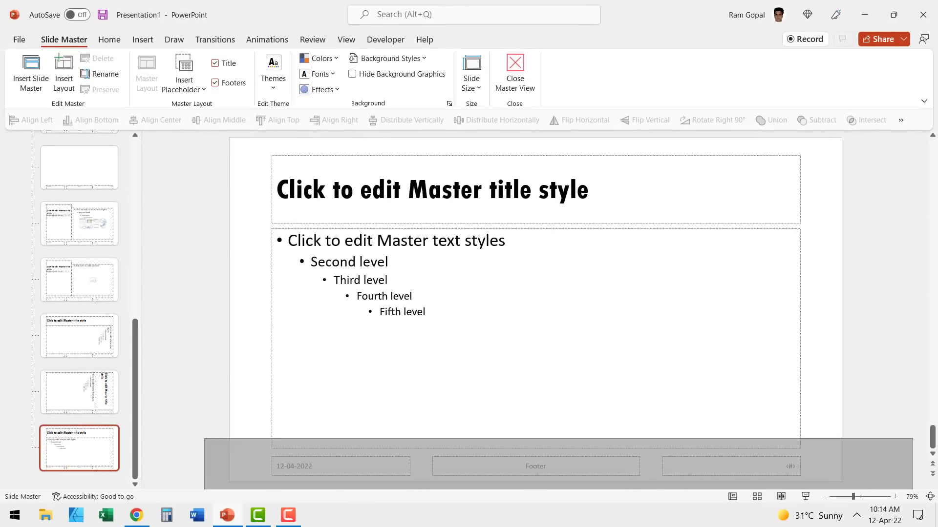
Delete the date, footer and slide number placeholders from the last layout and shorten the content placeholder from its lower edge.
{"action": "left_click_drag", "start_coordinate": [204, 438], "coordinate": [913, 490]}
{"action": "key", "text": "Delete"}
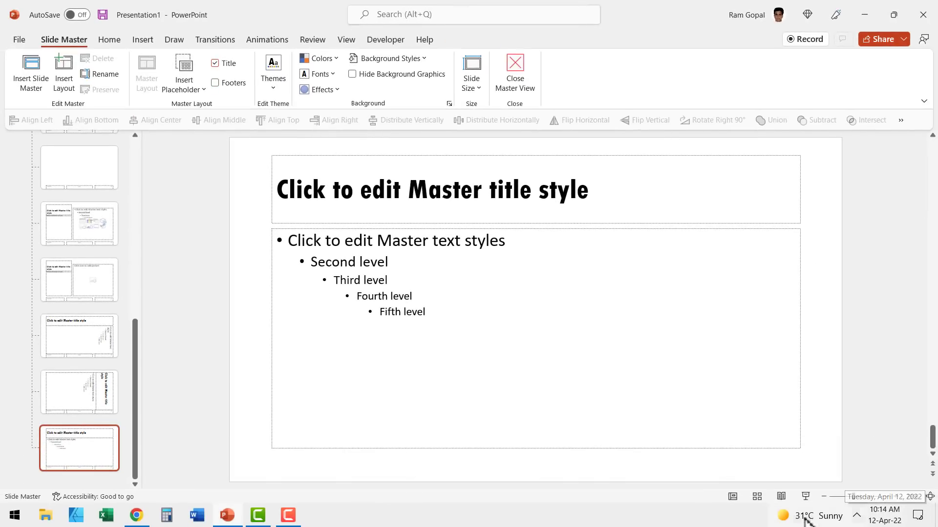
{"action": "left_click", "coordinate": [462, 448]}
{"action": "left_click_drag", "start_coordinate": [536, 447], "coordinate": [538, 389]}
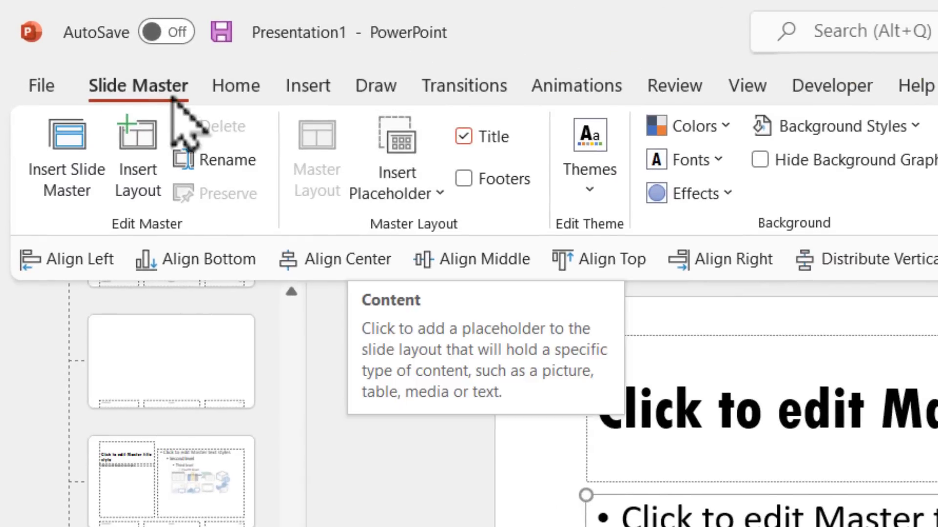
Insert a text placeholder about 8.75" wide and 1.45" high below the content placeholder on the layout.
{"action": "left_click", "coordinate": [413, 204]}
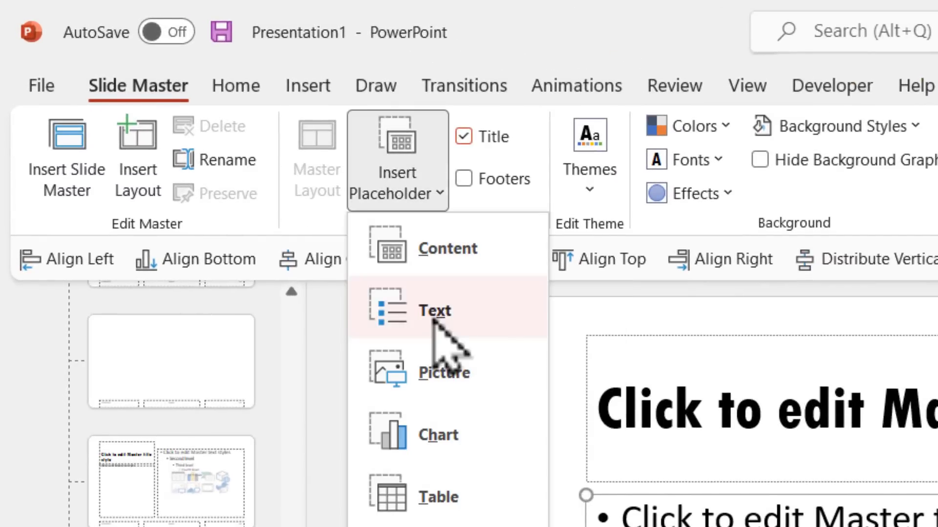
{"action": "left_click", "coordinate": [434, 318]}
{"action": "mouse_move", "coordinate": [272, 397]}
{"action": "left_mouse_down"}
{"action": "mouse_move", "coordinate": [353, 479]}
{"action": "mouse_move", "coordinate": [628, 485]}
{"action": "mouse_move", "coordinate": [680, 477]}
{"action": "mouse_move", "coordinate": [674, 464]}
{"action": "left_mouse_up"}
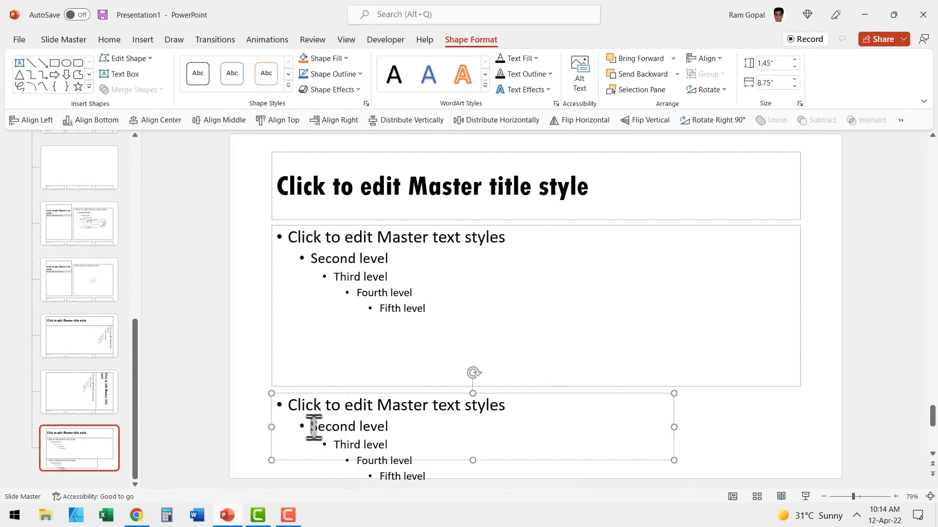
Delete the second to fifth text levels from the new placeholder and remove the bullet from its remaining line.
{"action": "left_click_drag", "start_coordinate": [312, 425], "coordinate": [443, 488]}
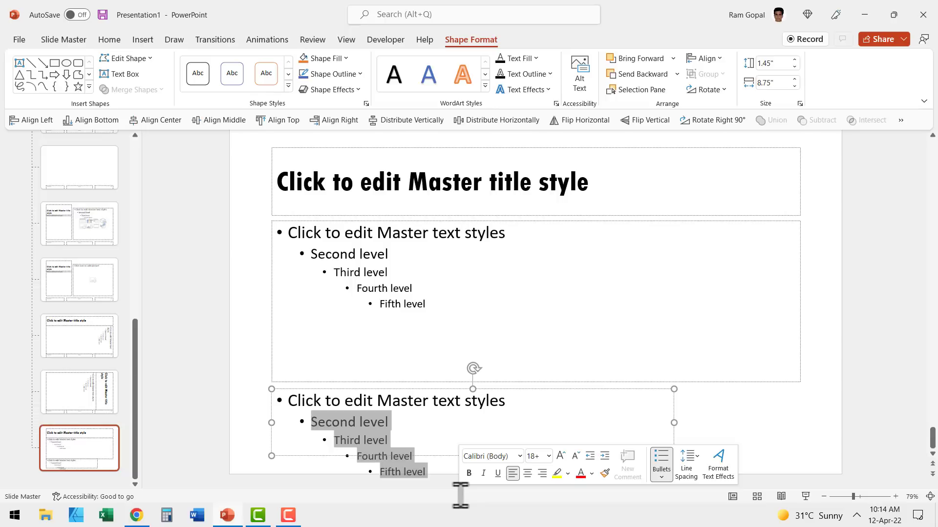
{"action": "key", "text": "BackSpace"}
{"action": "key", "text": "BackSpace"}
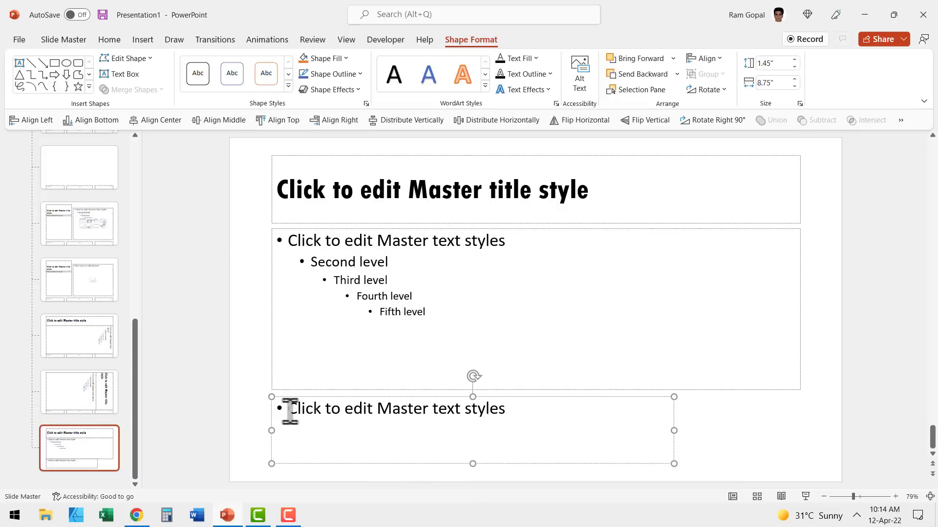
{"action": "left_click", "coordinate": [290, 411]}
{"action": "left_click", "coordinate": [109, 41]}
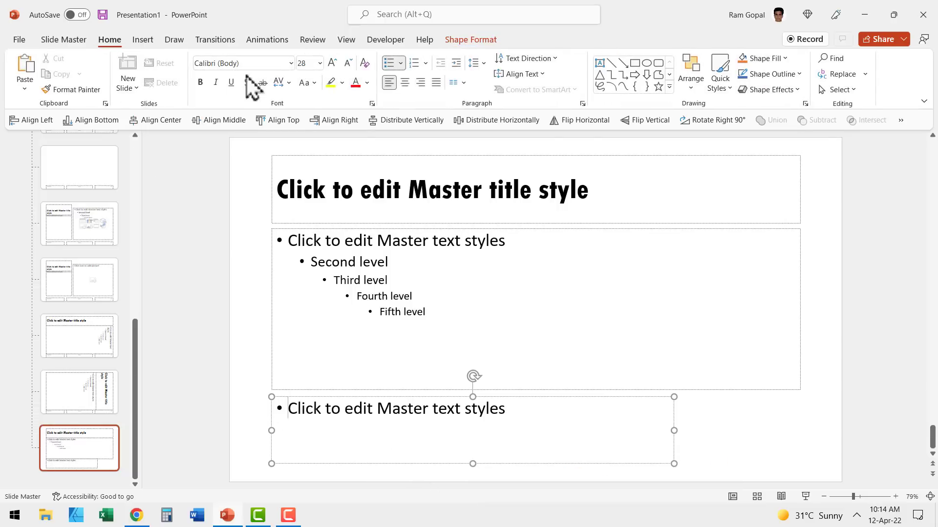
{"action": "left_click", "coordinate": [390, 64]}
{"action": "left_click", "coordinate": [702, 430]}
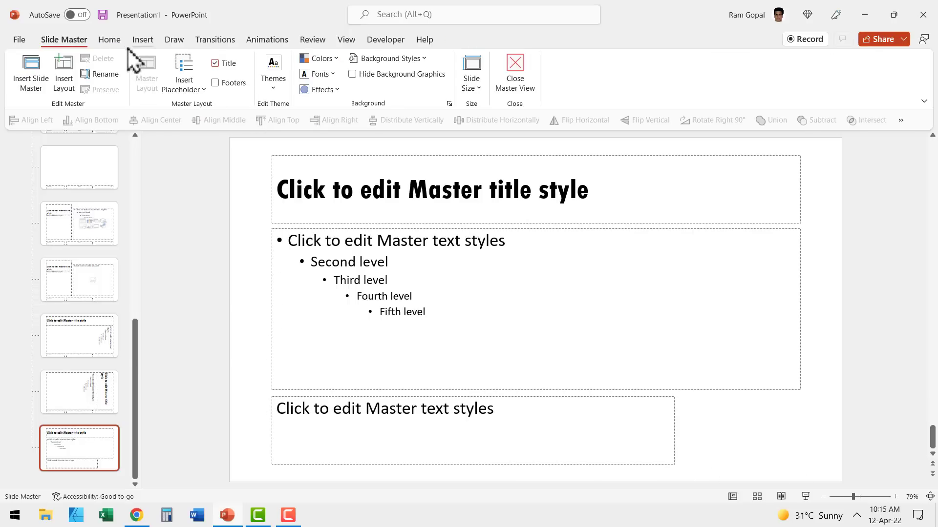
Draw a rectangle in the space beside the new text placeholder, matching its height, and label it "Answer".
{"action": "left_click", "coordinate": [109, 39]}
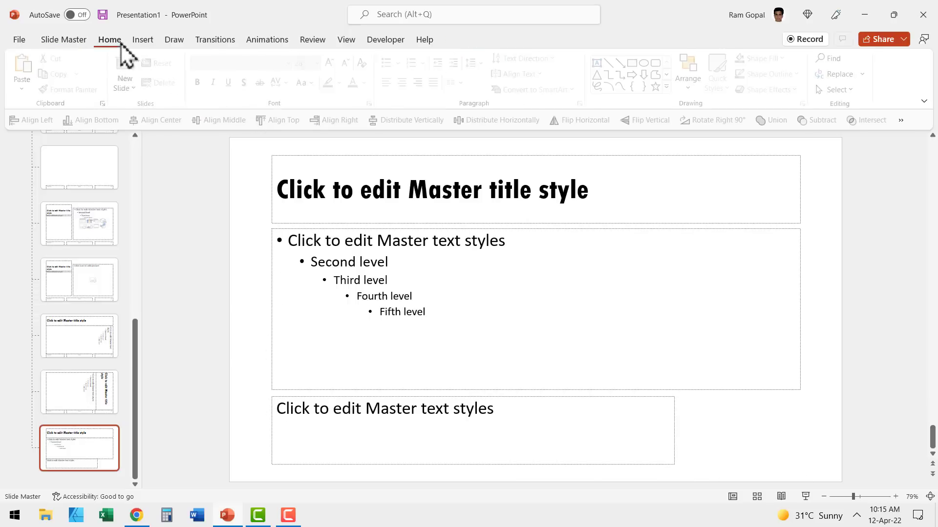
{"action": "left_click", "coordinate": [635, 64]}
{"action": "left_click_drag", "start_coordinate": [678, 397], "coordinate": [799, 464]}
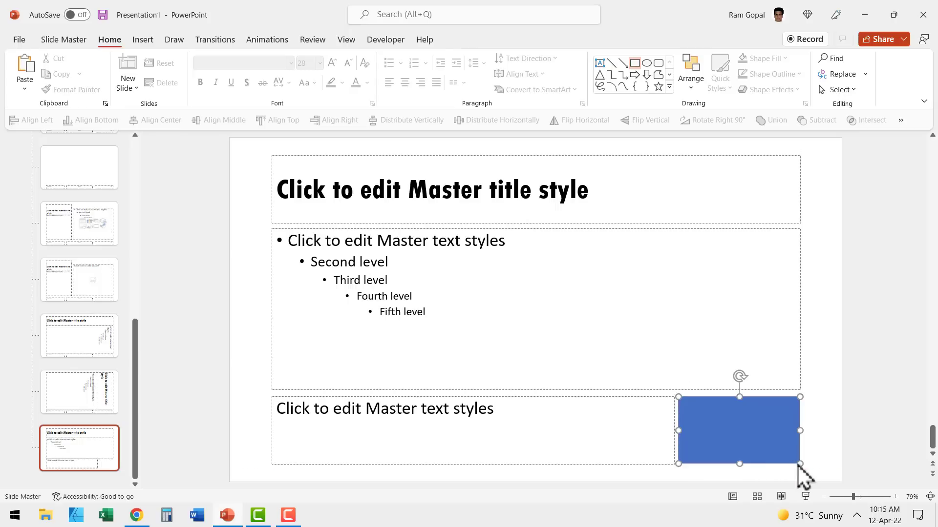
{"action": "type", "text": "Answer"}
Set the Answer label to the Tw Cen MT Condensed Extra Bold headings theme font at size 40.
{"action": "left_click", "coordinate": [110, 40]}
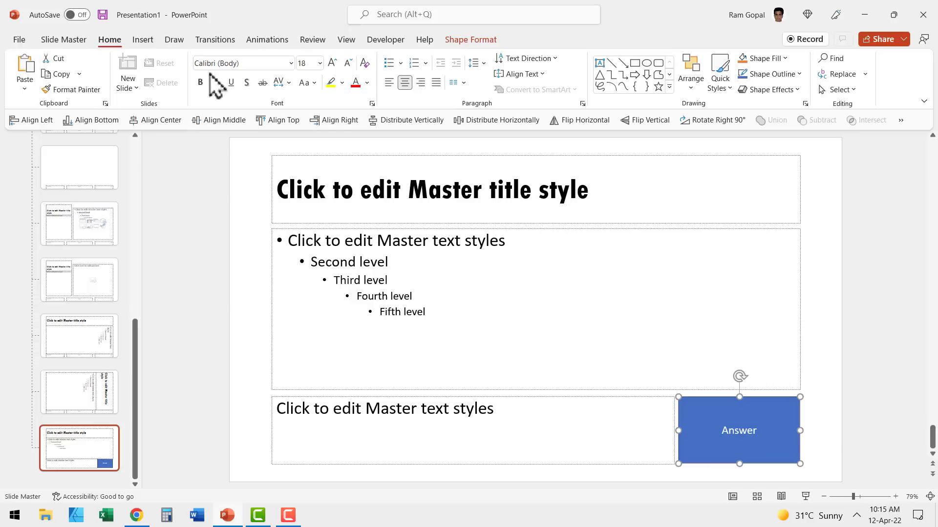
{"action": "left_click", "coordinate": [291, 63]}
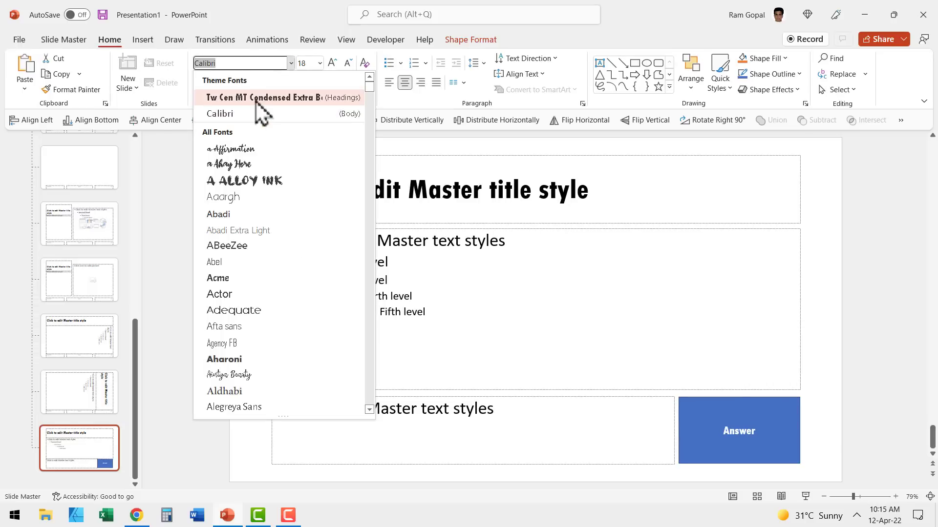
{"action": "left_click", "coordinate": [256, 97]}
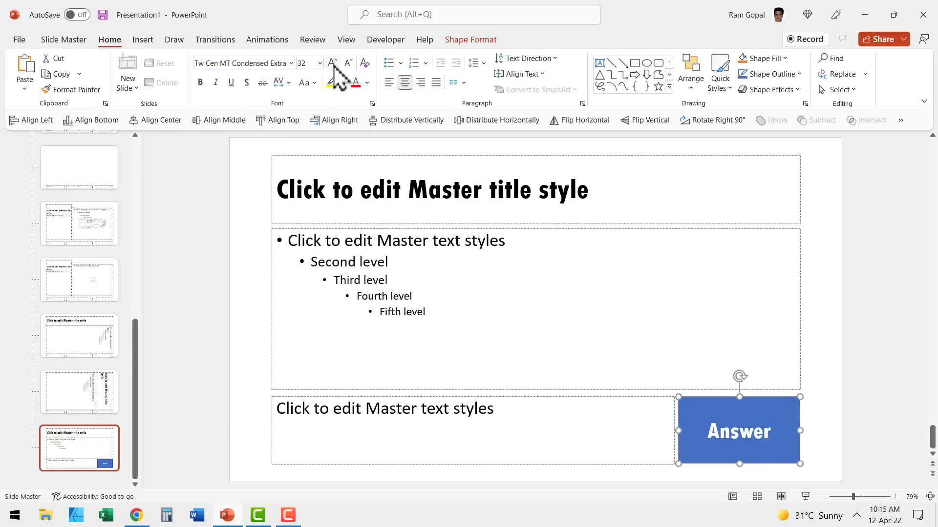
{"action": "left_click", "coordinate": [333, 63]}
Fill the Answer rectangle with the standard dark red and remove its outline.
{"action": "left_click", "coordinate": [776, 58]}
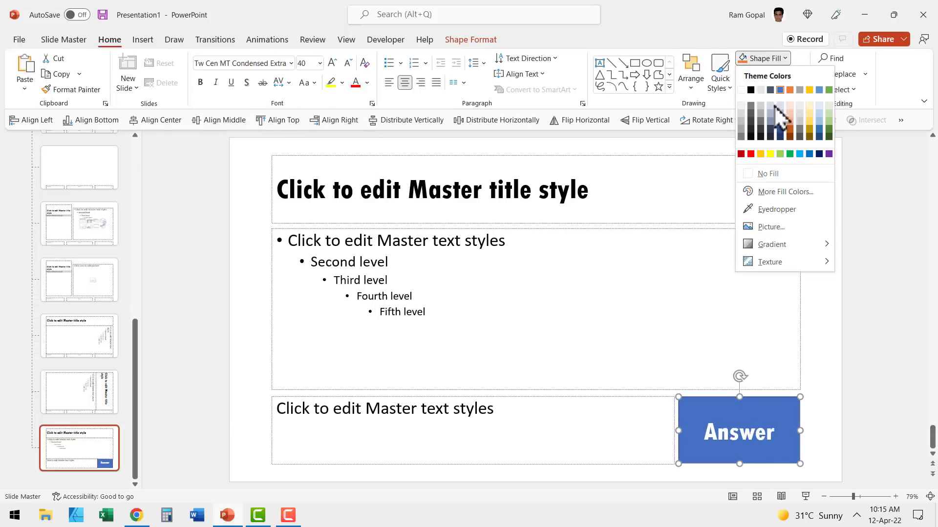
{"action": "left_click", "coordinate": [741, 154]}
{"action": "left_click", "coordinate": [777, 74]}
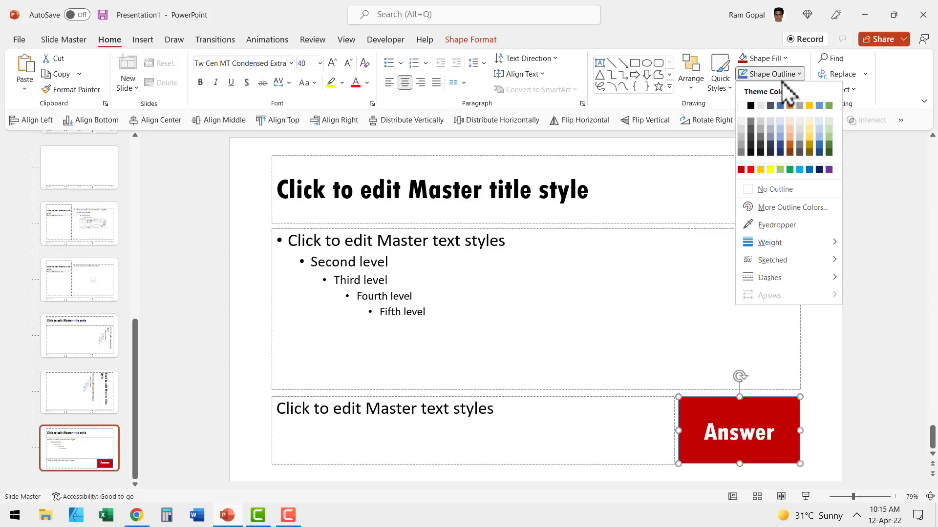
{"action": "left_click", "coordinate": [781, 191]}
{"action": "left_click", "coordinate": [825, 442]}
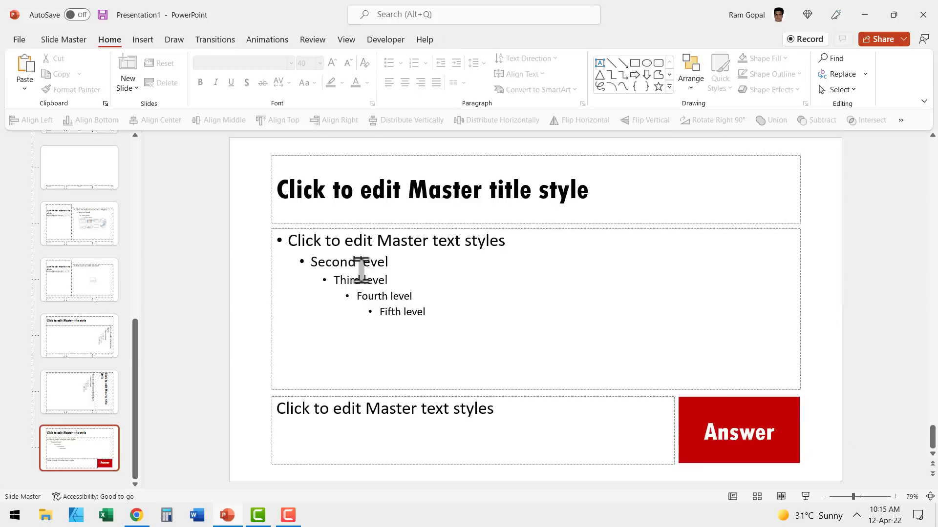
Apply a Wipe entrance animation from the left to all five text levels of the content placeholder.
{"action": "left_click_drag", "start_coordinate": [290, 241], "coordinate": [454, 354]}
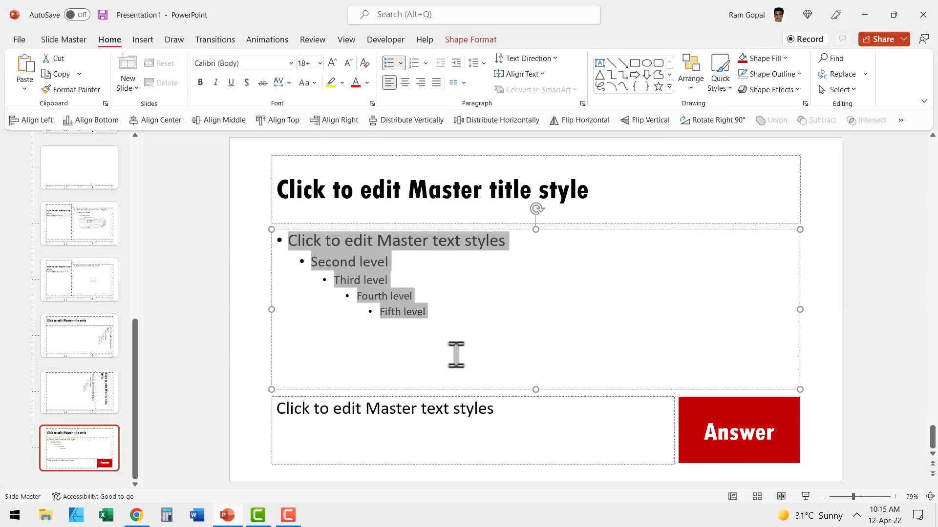
{"action": "left_click", "coordinate": [282, 40]}
{"action": "left_click", "coordinate": [384, 81]}
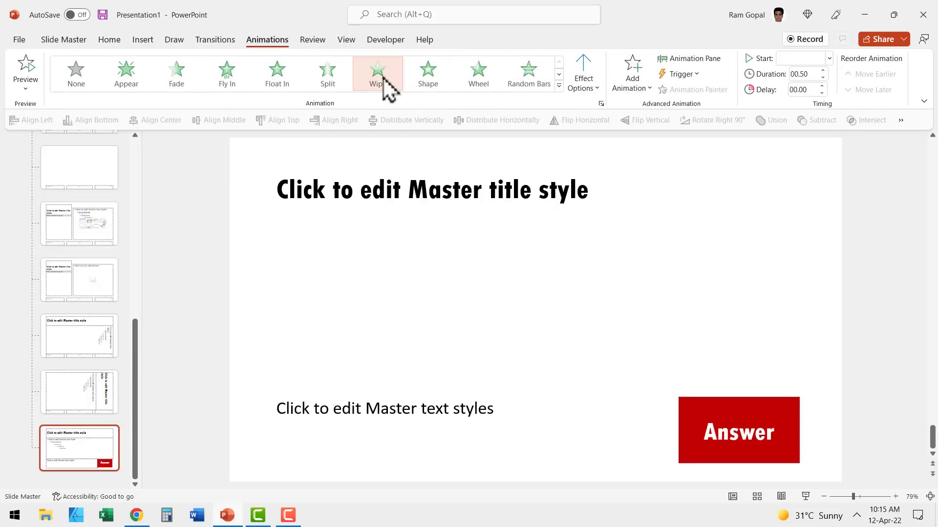
{"action": "left_click", "coordinate": [593, 81]}
{"action": "left_click", "coordinate": [613, 162]}
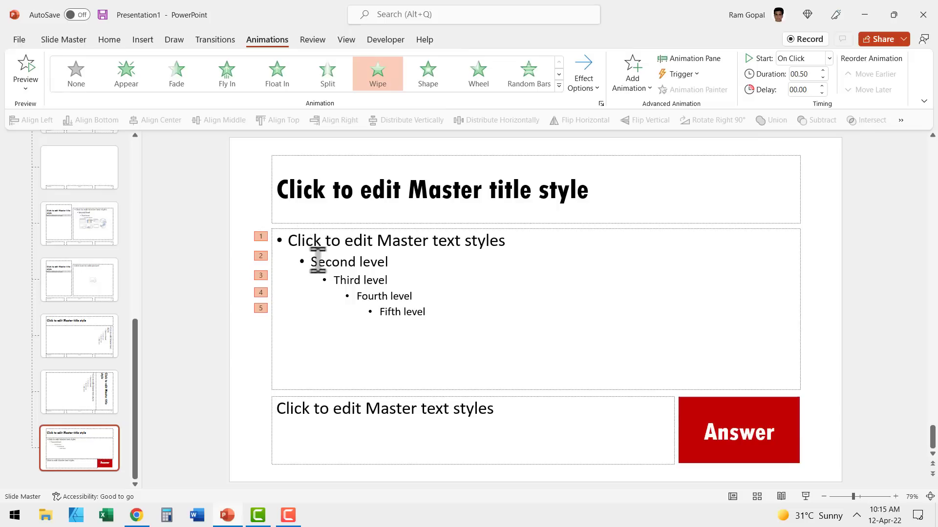
{"action": "key", "text": "Escape"}
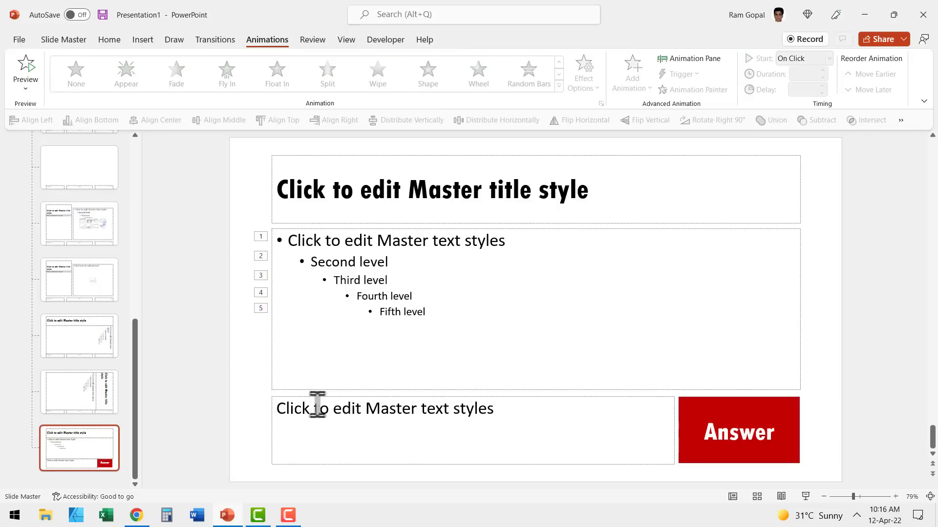
Apply a Wipe entrance animation from the left to the text placeholder beside the Answer rectangle.
{"action": "left_click", "coordinate": [321, 397]}
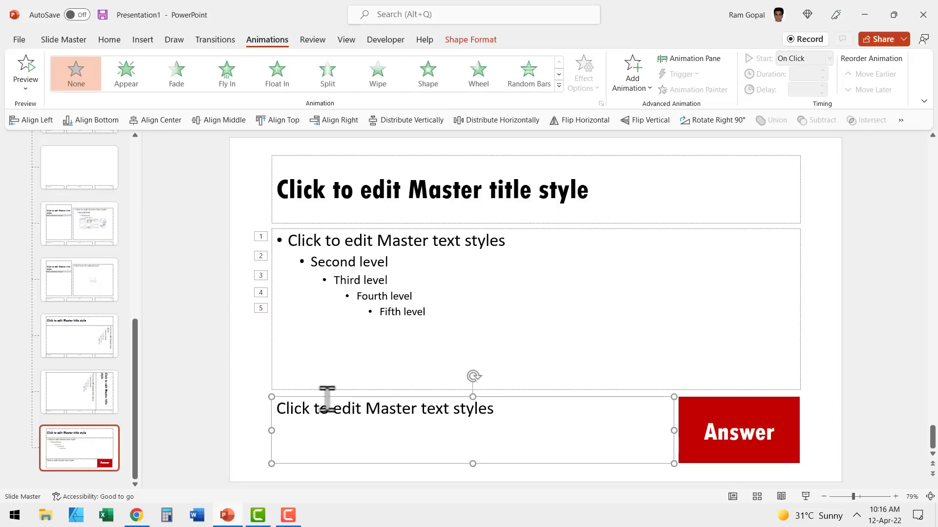
{"action": "left_click", "coordinate": [381, 85]}
{"action": "left_click", "coordinate": [589, 73]}
{"action": "left_click", "coordinate": [626, 161]}
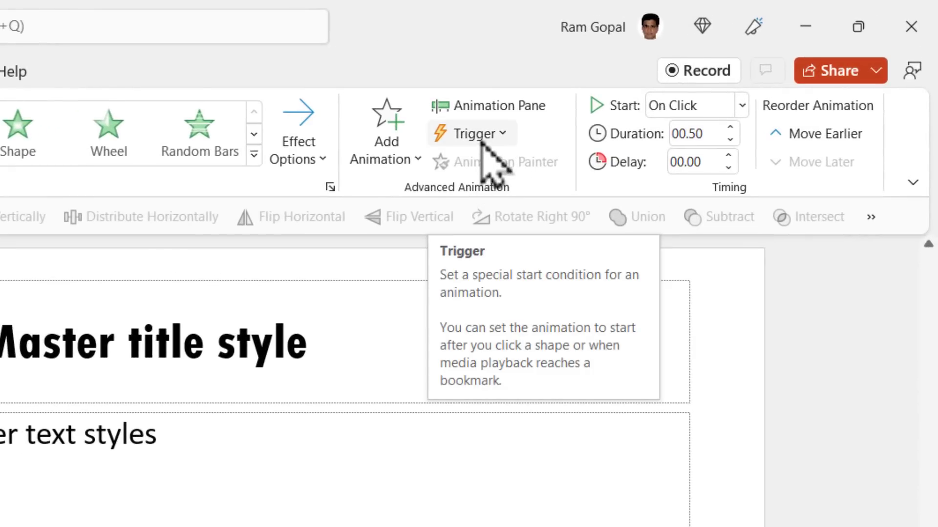
Set the text placeholder's Wipe animation to be triggered on click of Rectangle 9, the Answer shape.
{"action": "left_click", "coordinate": [491, 138]}
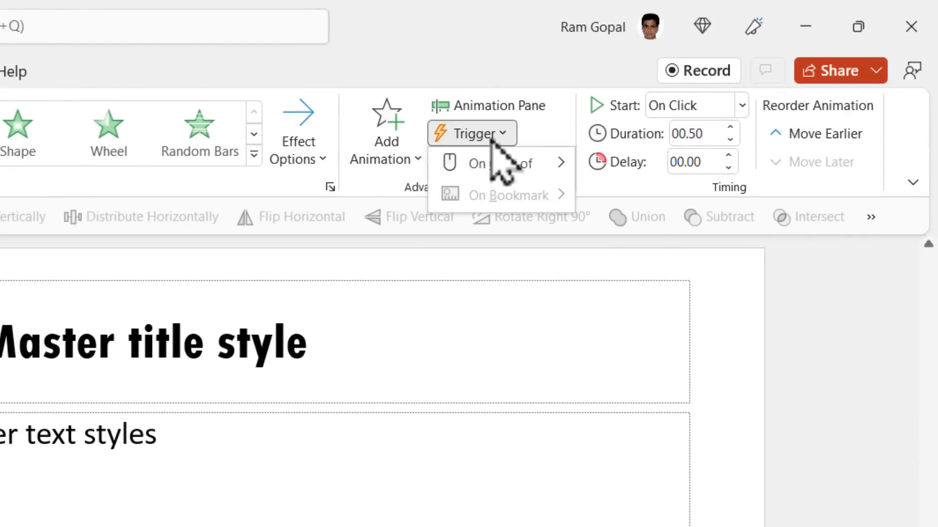
{"action": "mouse_move", "coordinate": [492, 163]}
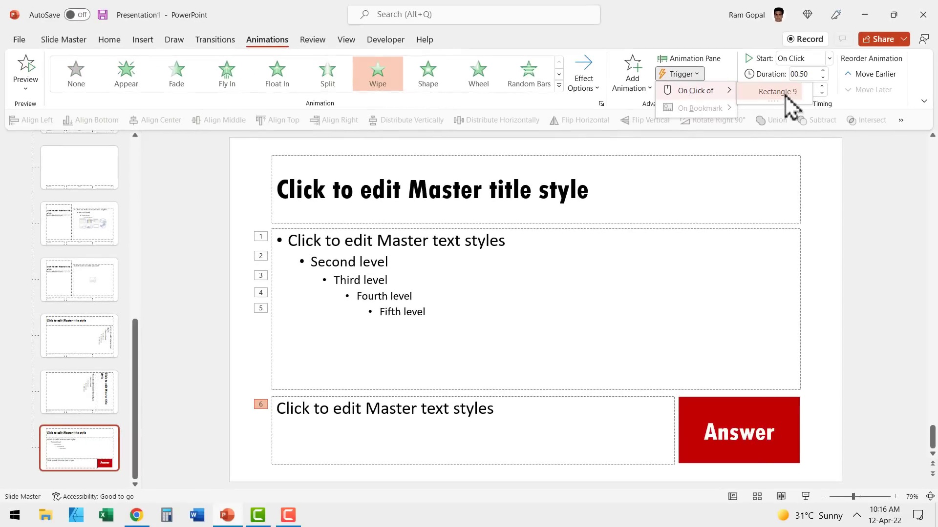
{"action": "left_click", "coordinate": [785, 92]}
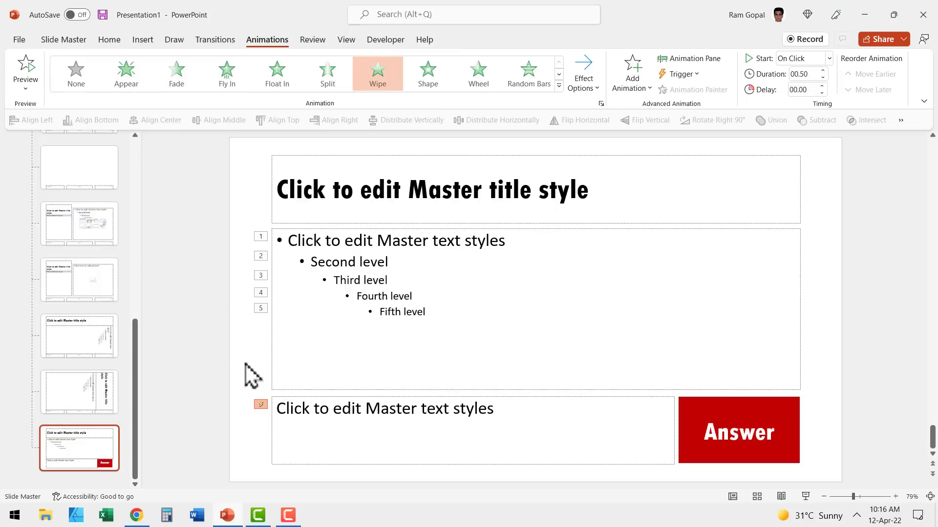
Close Slide Master view and refresh all slides with the edited layout so each gets the answer placeholder.
{"action": "left_click", "coordinate": [65, 40]}
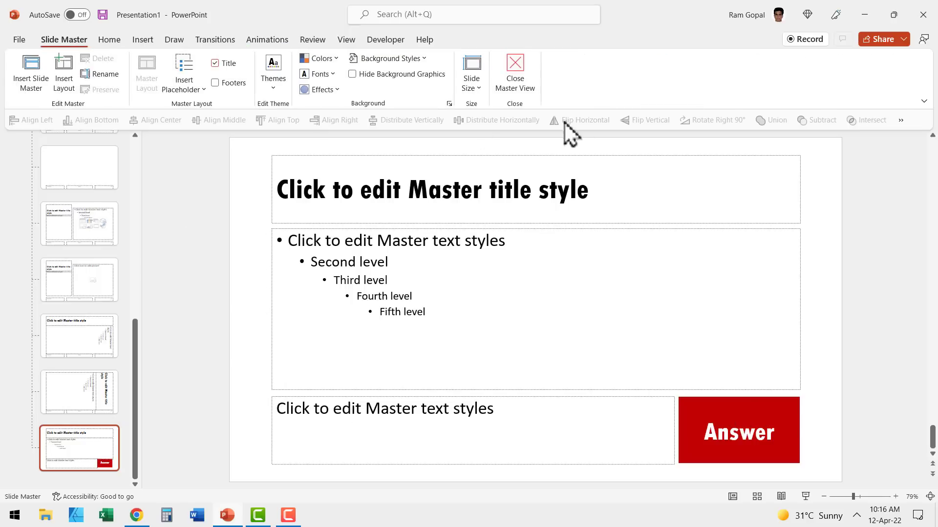
{"action": "left_click", "coordinate": [515, 79]}
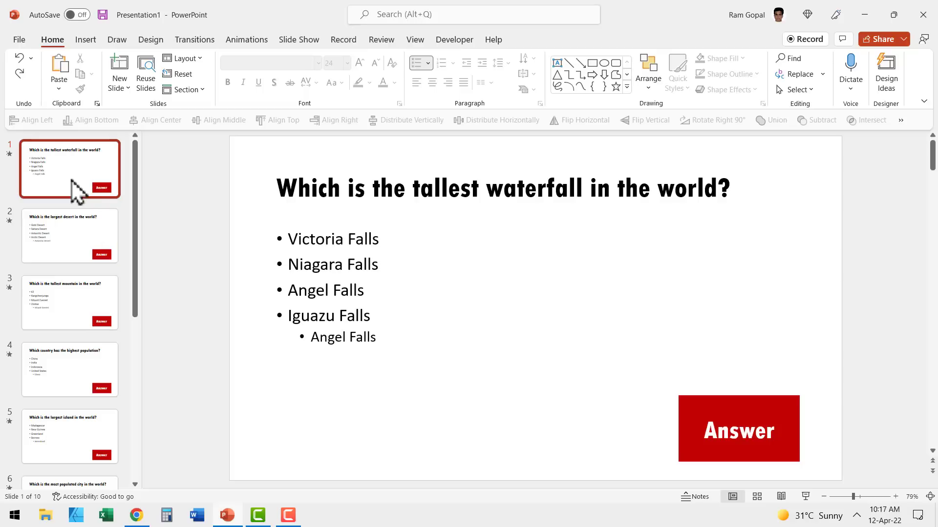
{"action": "key", "text": "ctrl+a"}
{"action": "scroll", "coordinate": [72, 191], "scroll_direction": "down", "scroll_amount": 5}
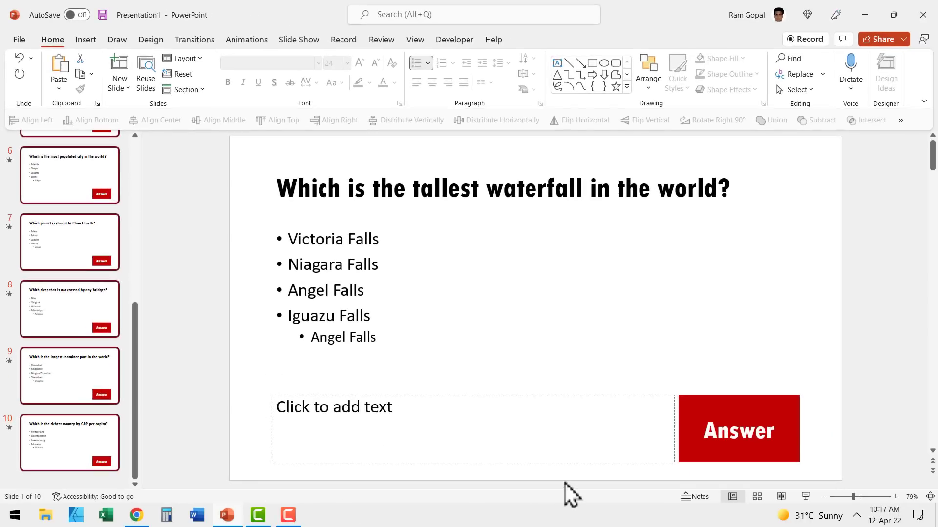
{"action": "left_click_drag", "start_coordinate": [136, 335], "coordinate": [112, 169]}
{"action": "left_click", "coordinate": [112, 168]}
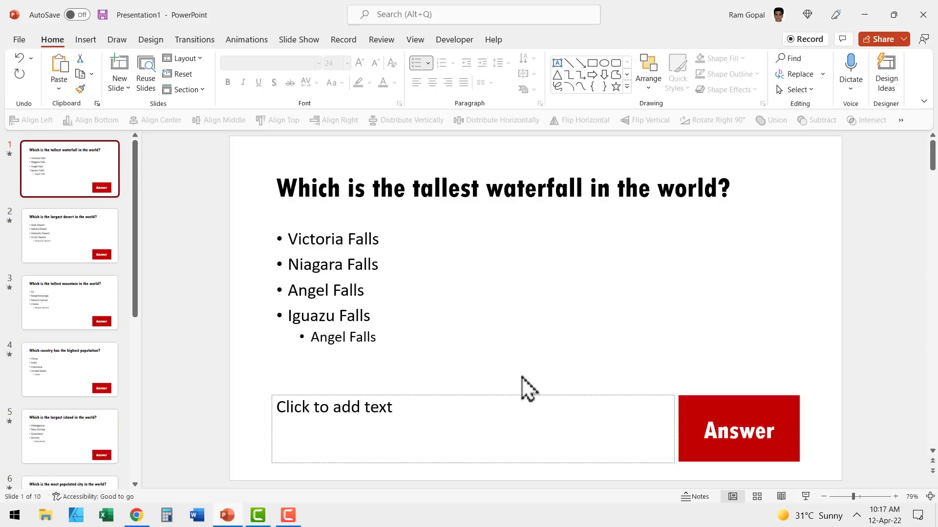
Move the indented answer "Angel Falls" on slide 1 from the options list into the answer placeholder.
{"action": "left_click_drag", "start_coordinate": [309, 337], "coordinate": [418, 348]}
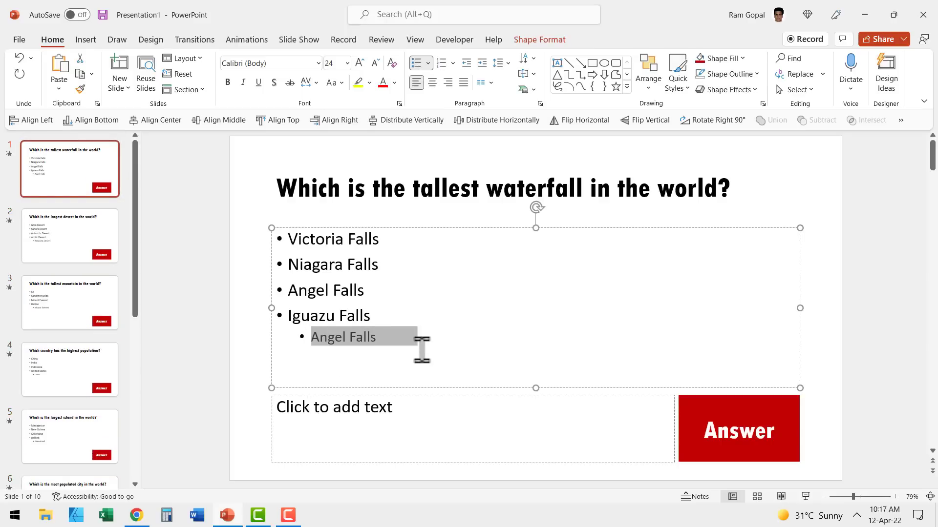
{"action": "key", "text": "ctrl+x"}
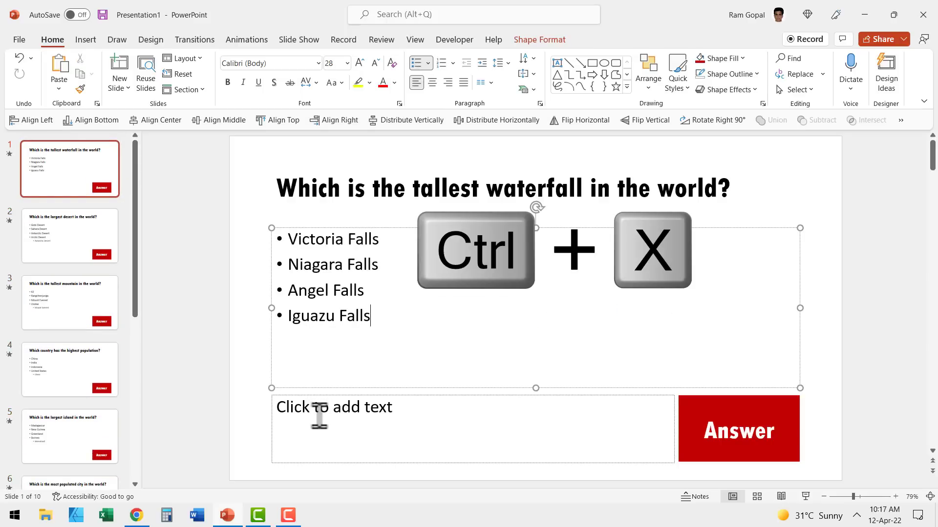
{"action": "left_click", "coordinate": [319, 415]}
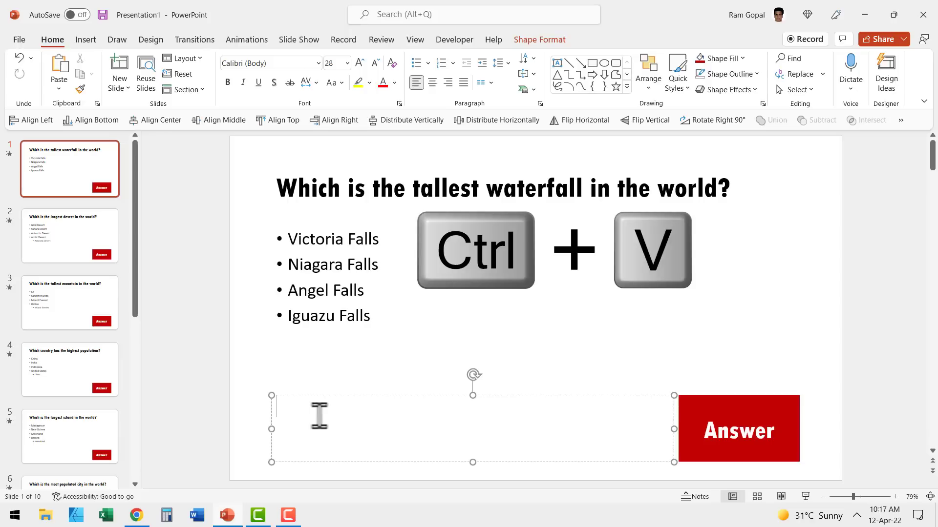
{"action": "key", "text": "ctrl+v"}
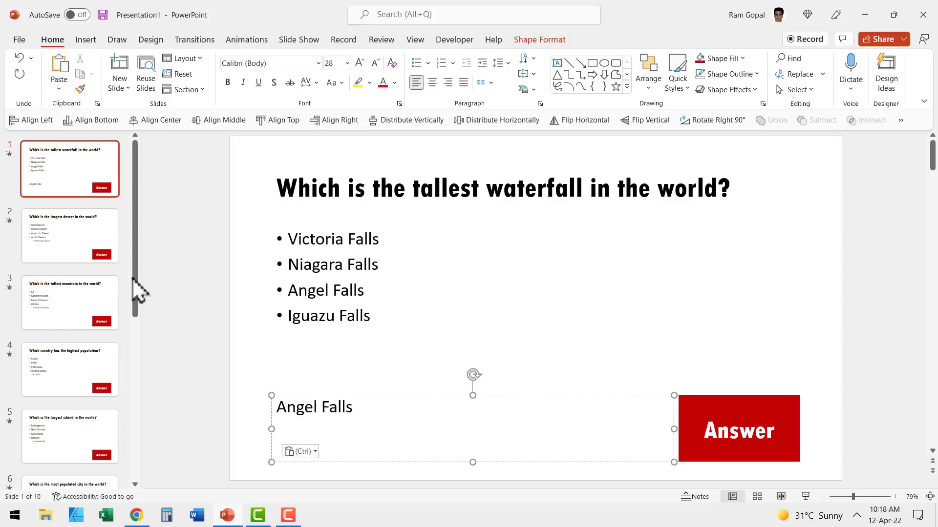
Move the indented answer "Antarctic Desert" on slide 2 from the options list into the answer placeholder.
{"action": "left_click", "coordinate": [97, 257]}
{"action": "left_click_drag", "start_coordinate": [311, 339], "coordinate": [473, 352]}
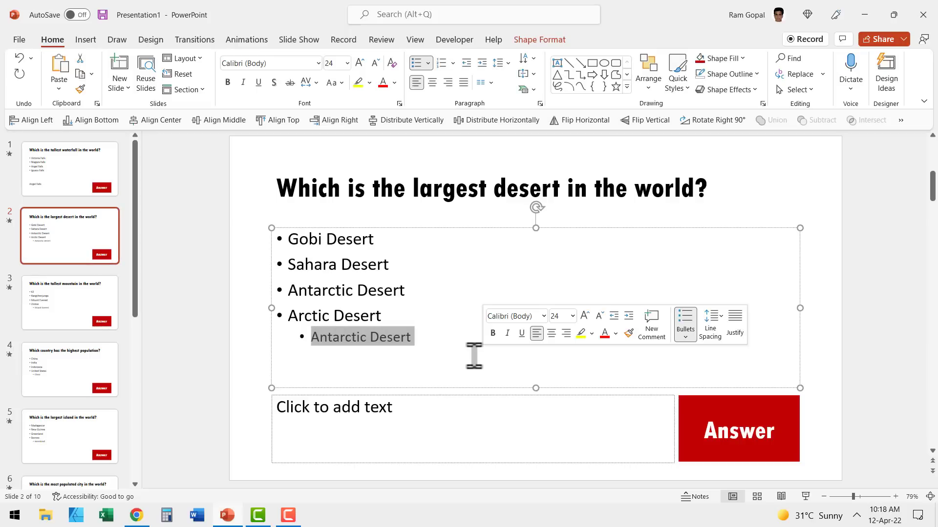
{"action": "key", "text": "BackSpace"}
{"action": "key", "text": "BackSpace"}
{"action": "left_click", "coordinate": [285, 414]}
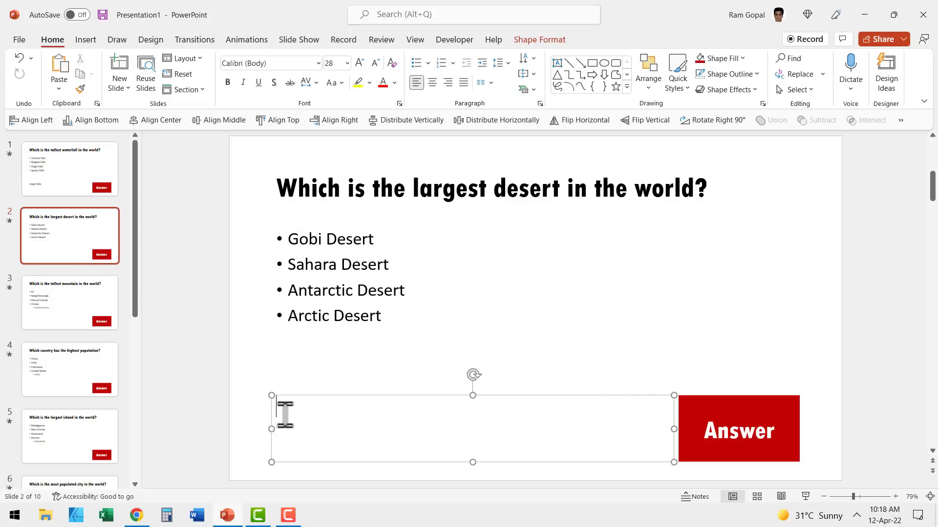
{"action": "key", "text": "ctrl+v"}
Move the indented answer "Mount Everest" on slide 3 from the options list into the answer placeholder.
{"action": "left_click", "coordinate": [75, 329]}
{"action": "left_click_drag", "start_coordinate": [311, 339], "coordinate": [471, 360]}
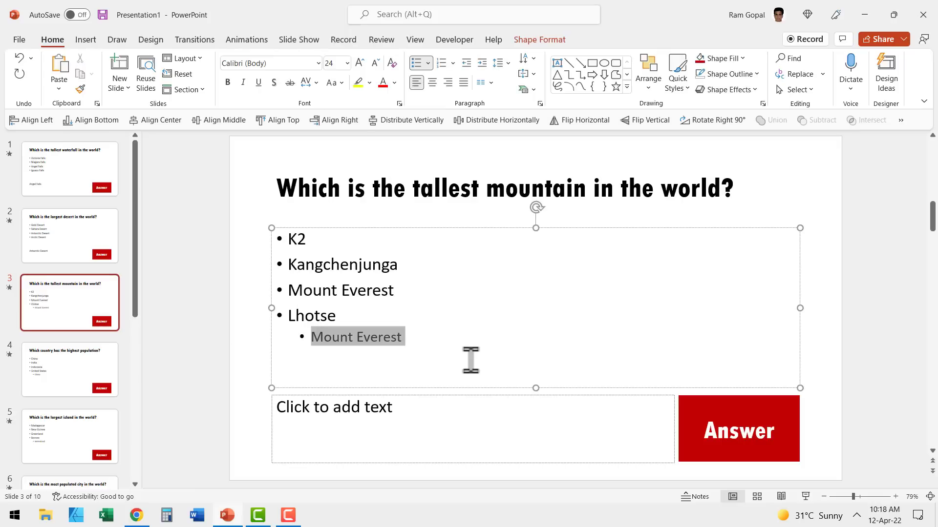
{"action": "key", "text": "BackSpace"}
{"action": "key", "text": "BackSpace"}
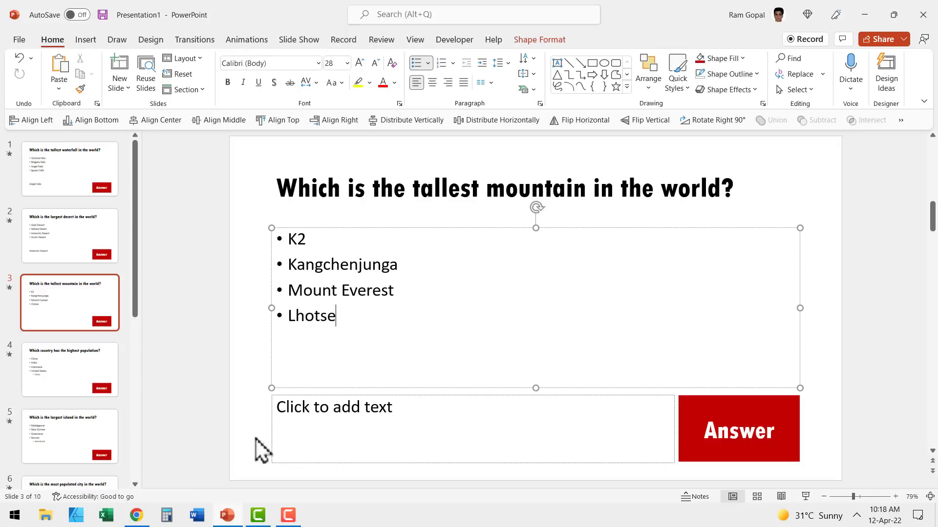
{"action": "left_click", "coordinate": [314, 420]}
{"action": "key", "text": "ctrl+v"}
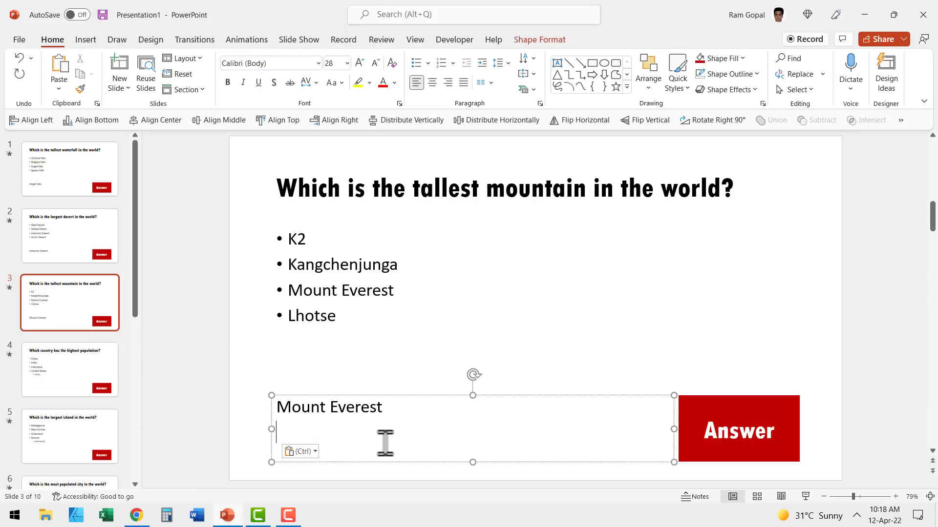